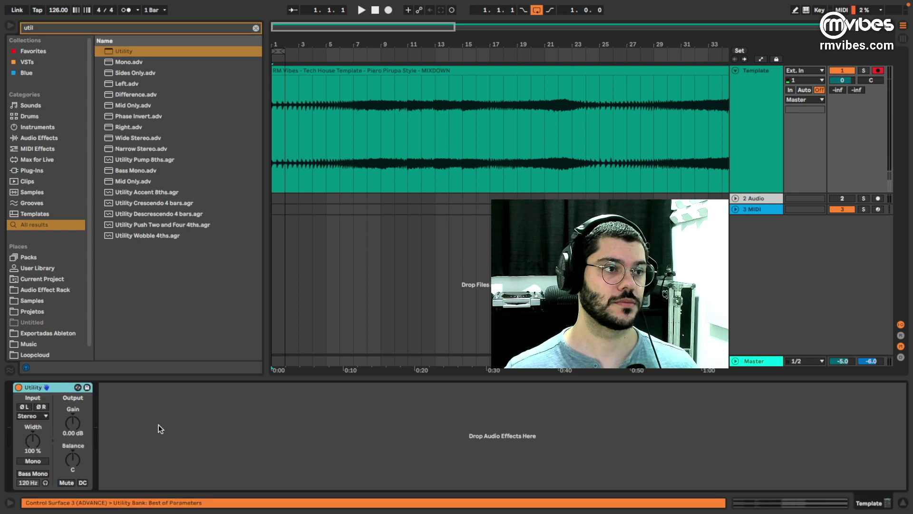
- Group the Utility into an Audio Effect Rack, set its input to Left, and rename it Left
right_click(53, 387)
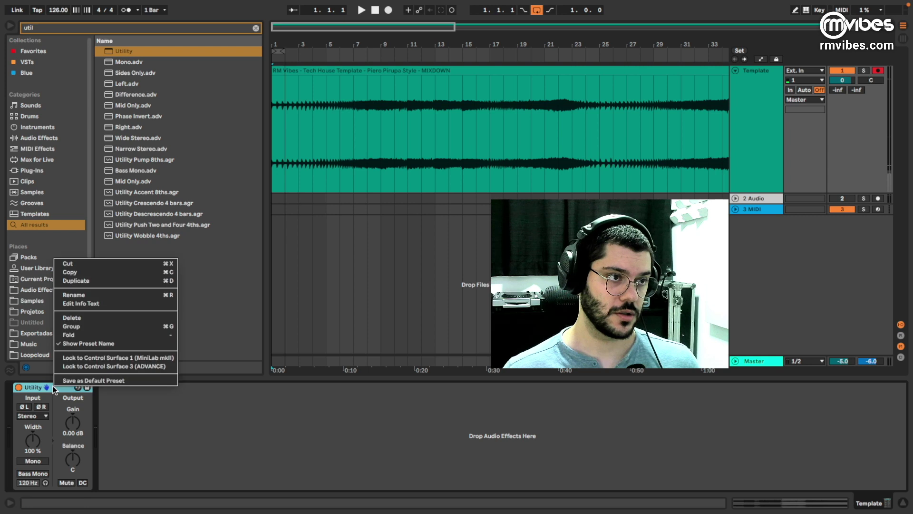
left_click(92, 327)
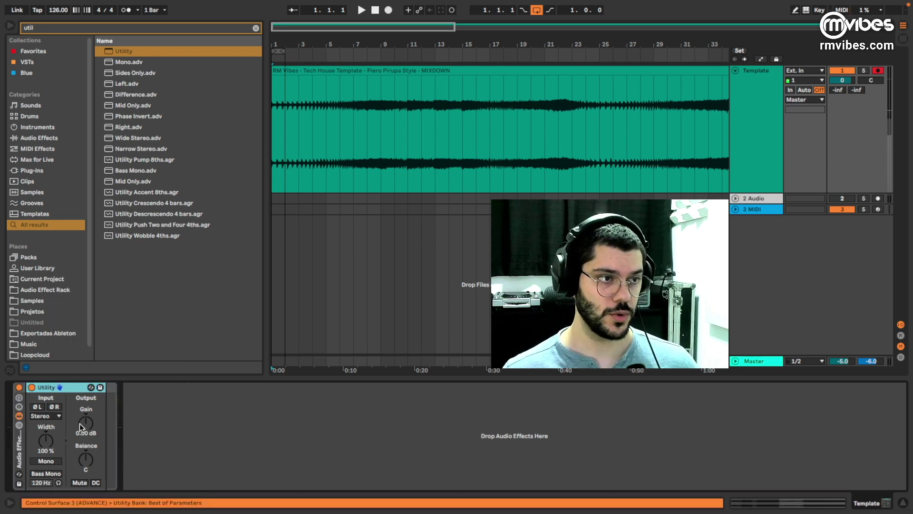
left_click(50, 416)
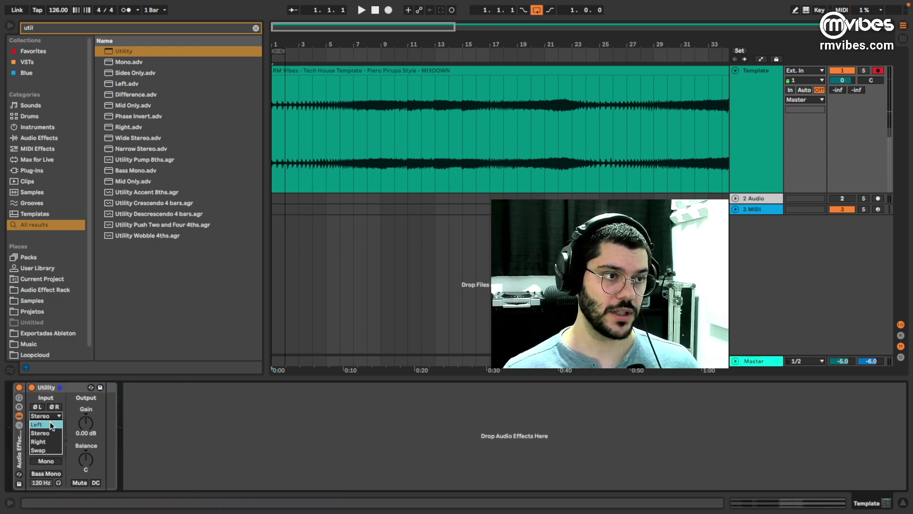
left_click(37, 424)
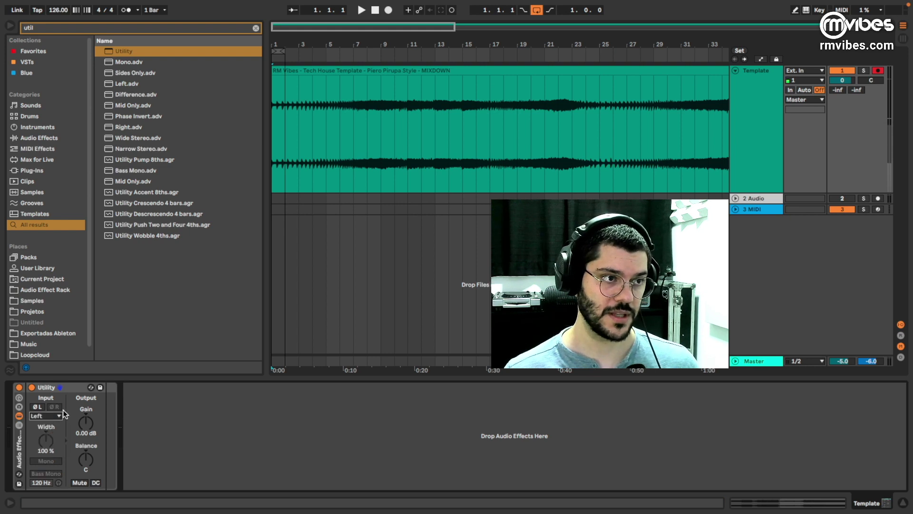
right_click(68, 388)
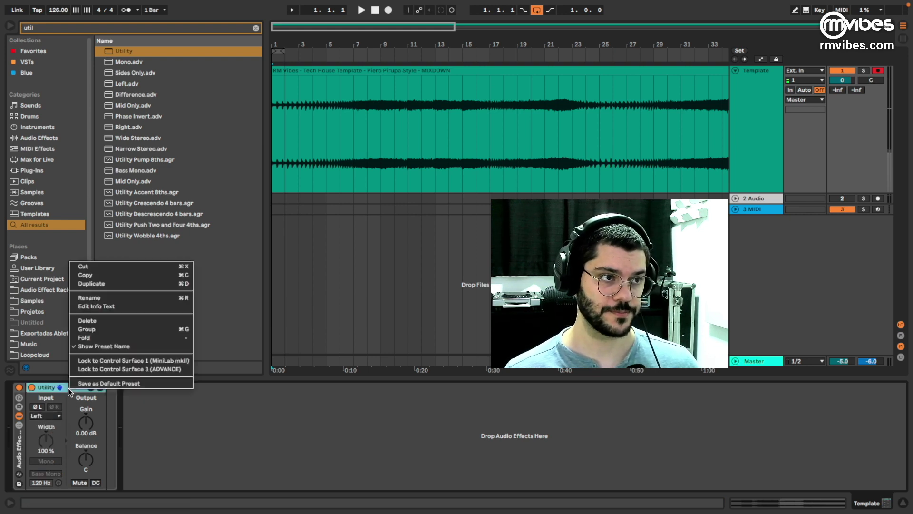
left_click(125, 297)
type("Left")
key("Return")
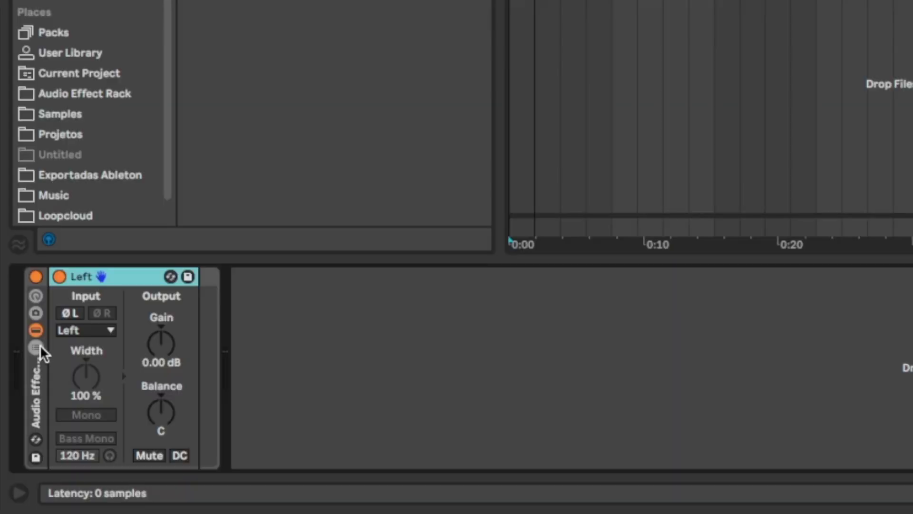
- Show the rack's chain list, add a second chain, and rename the first chain Left
left_click(40, 346)
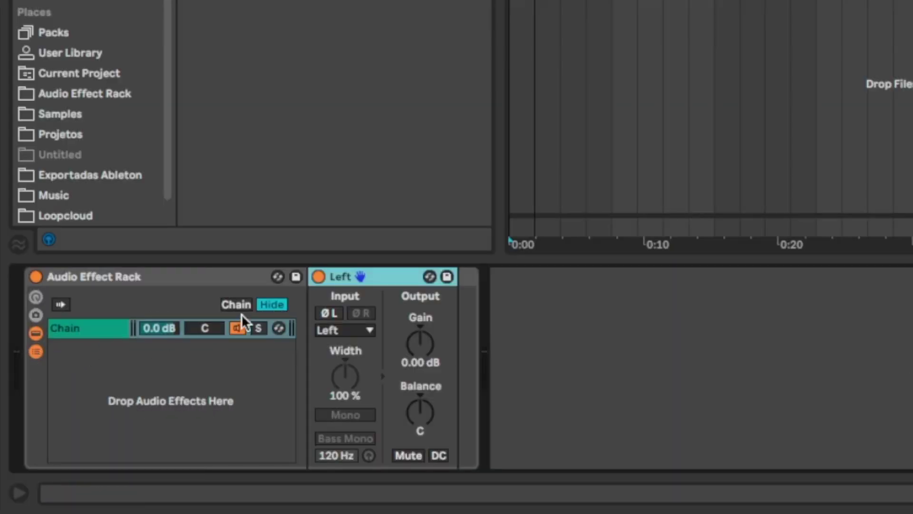
right_click(97, 355)
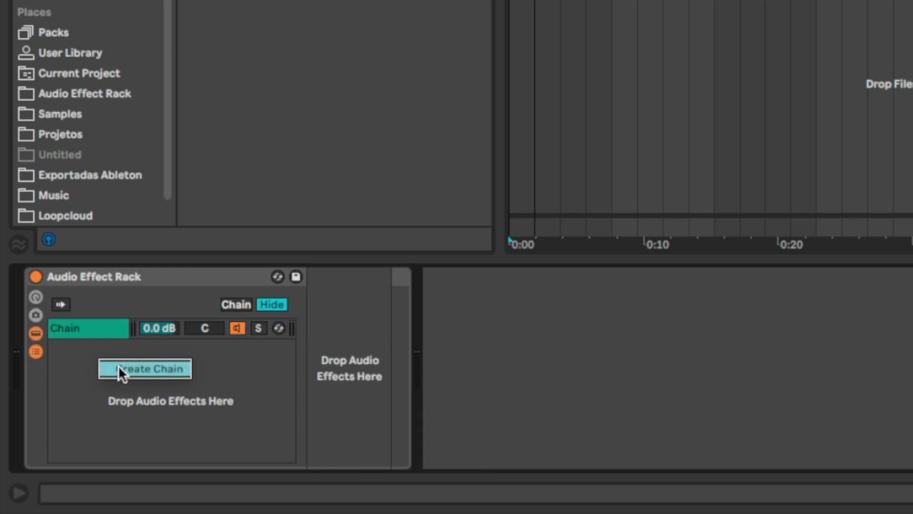
left_click(118, 364)
left_click(96, 330)
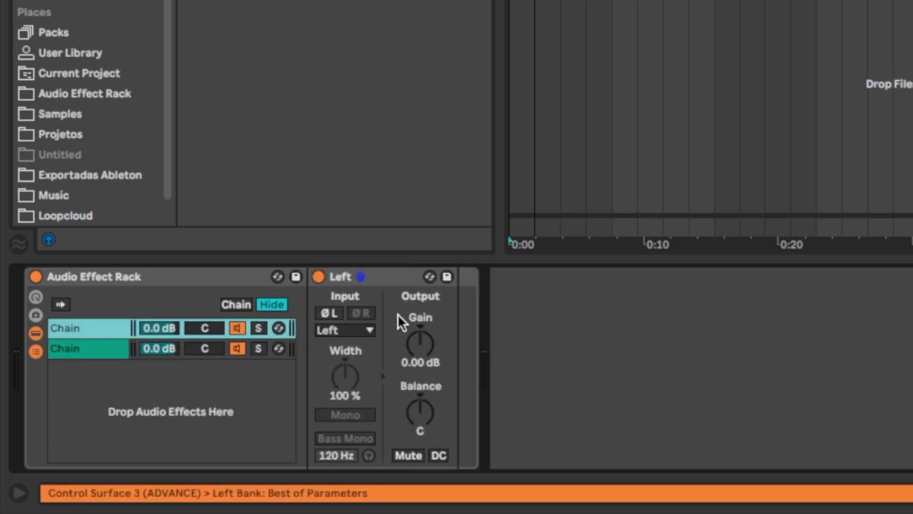
right_click(85, 326)
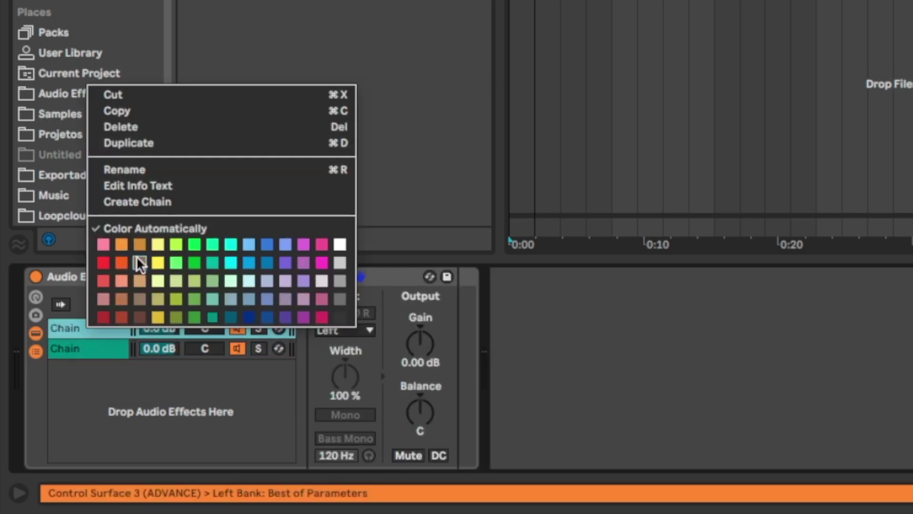
left_click(147, 171)
type("Left")
key("Return")
left_click(81, 348)
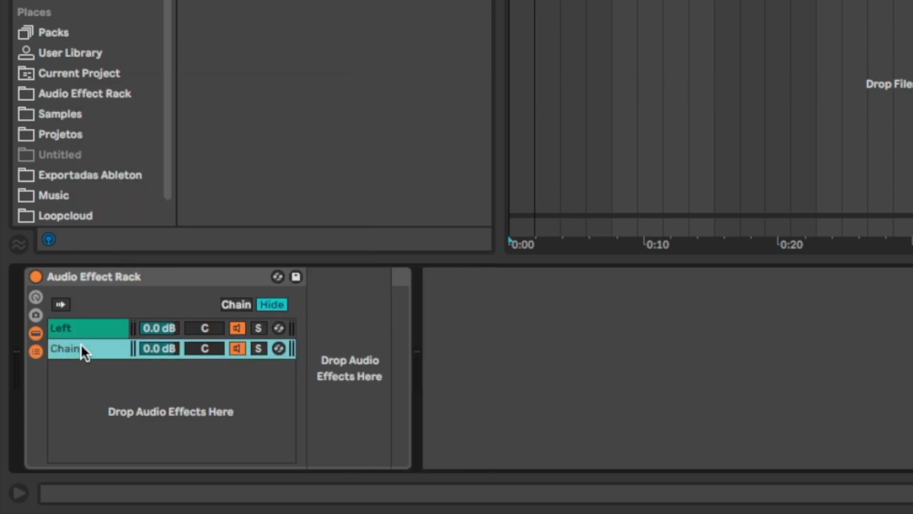
left_click(79, 327)
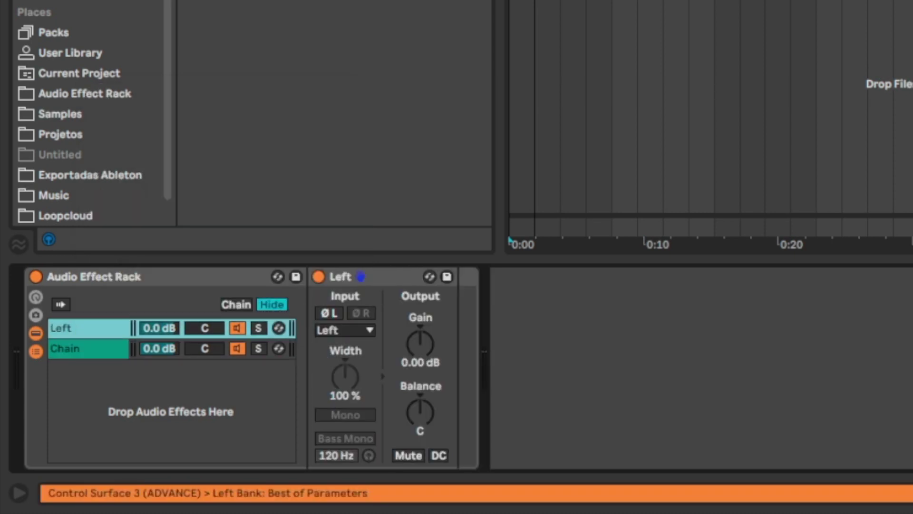
left_click(92, 347)
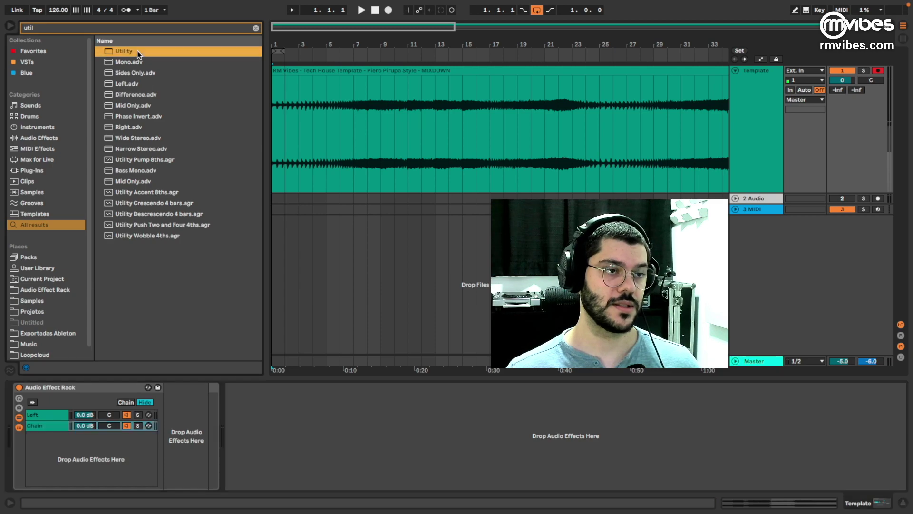
- Put a new Utility on the second chain, set its input to Right, and name it Right
left_click_drag(137, 51, 179, 427)
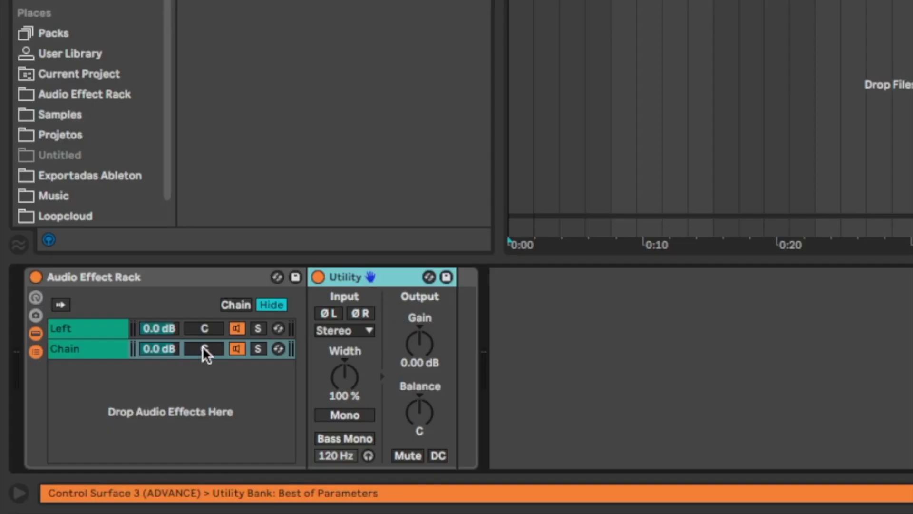
left_click(333, 330)
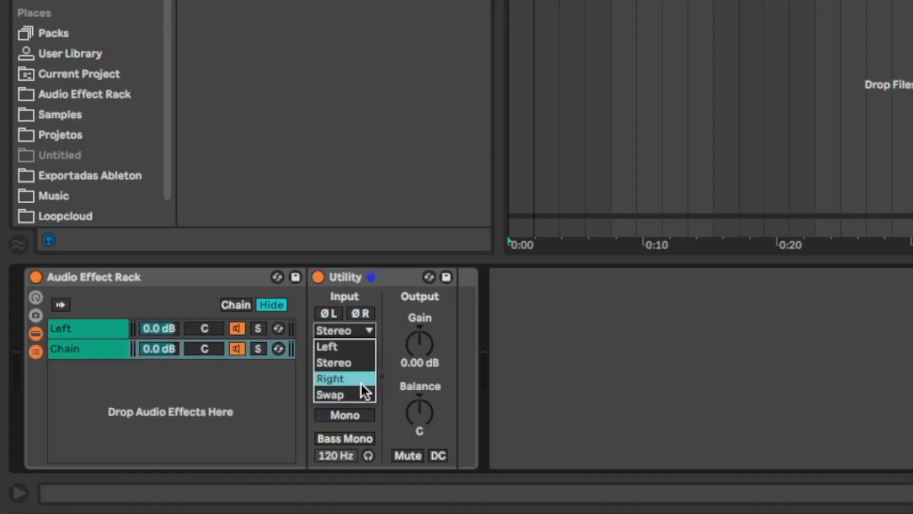
left_click(361, 377)
right_click(337, 277)
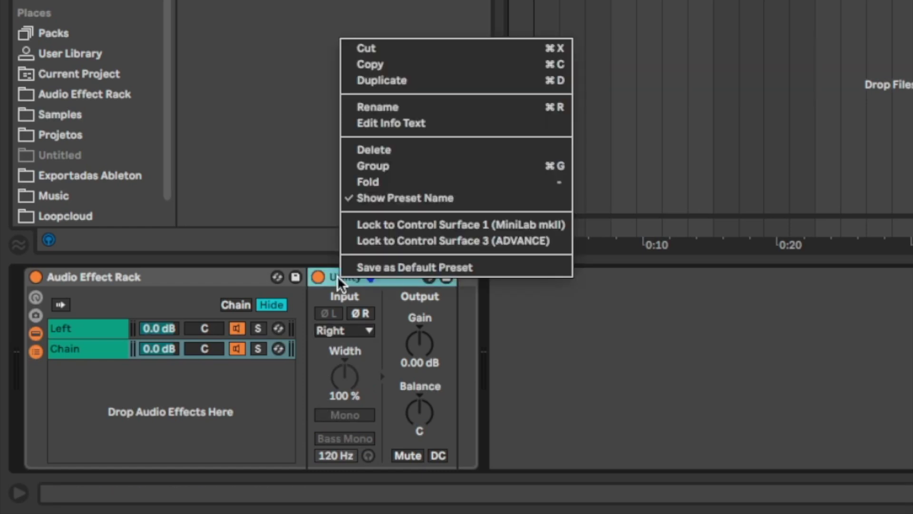
left_click(413, 108)
type("Right")
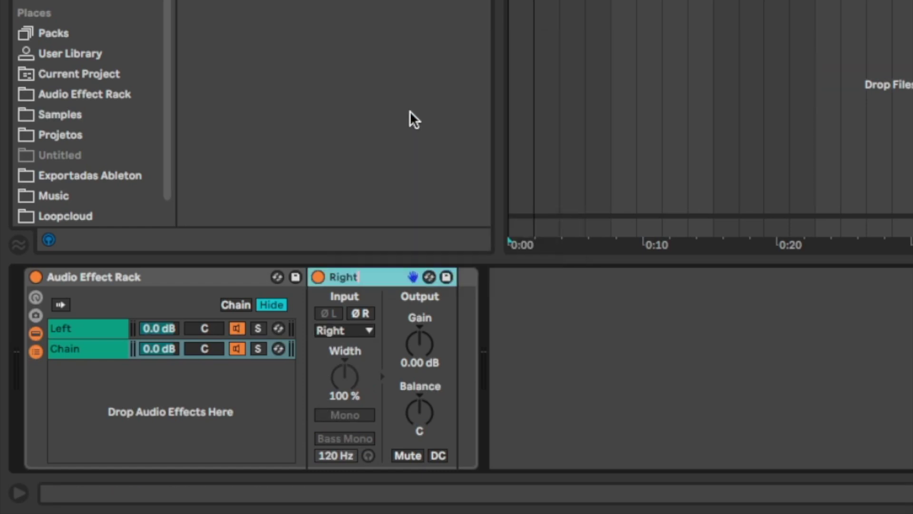
- Rename the second chain to Right
right_click(96, 347)
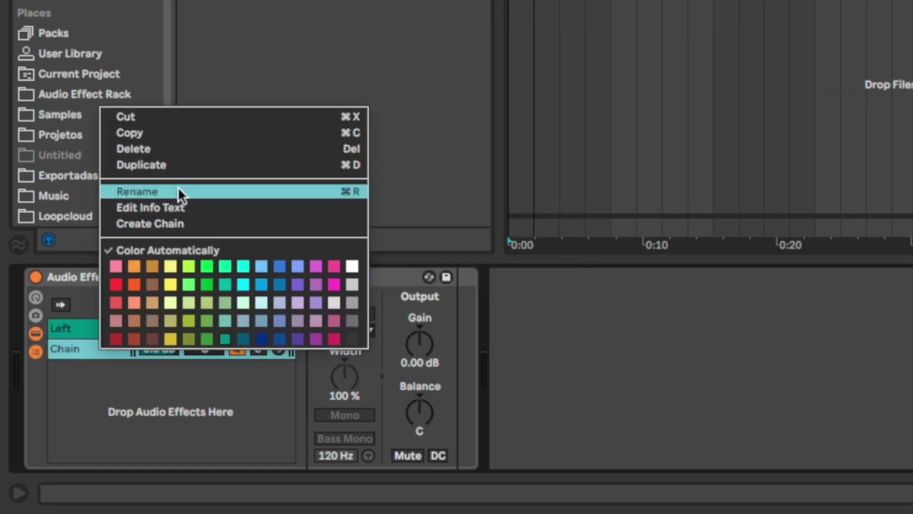
left_click(175, 189)
type("Right")
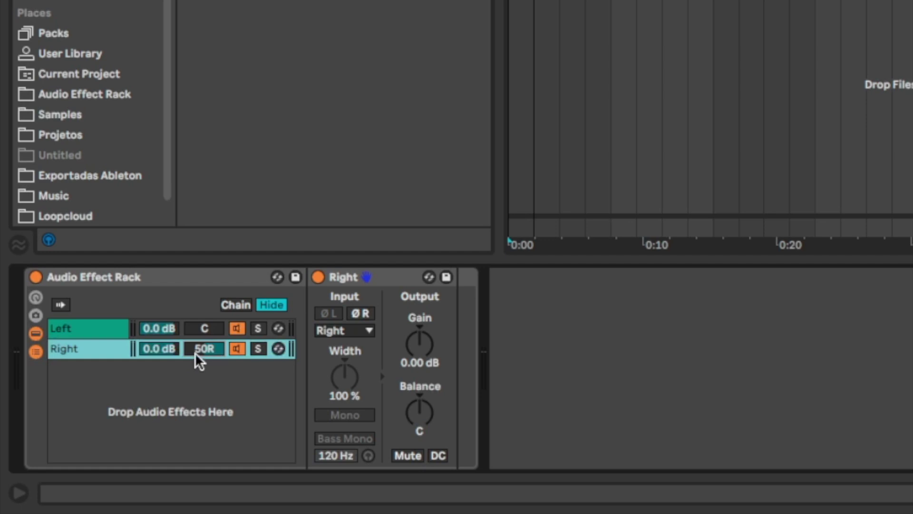
left_click(201, 328)
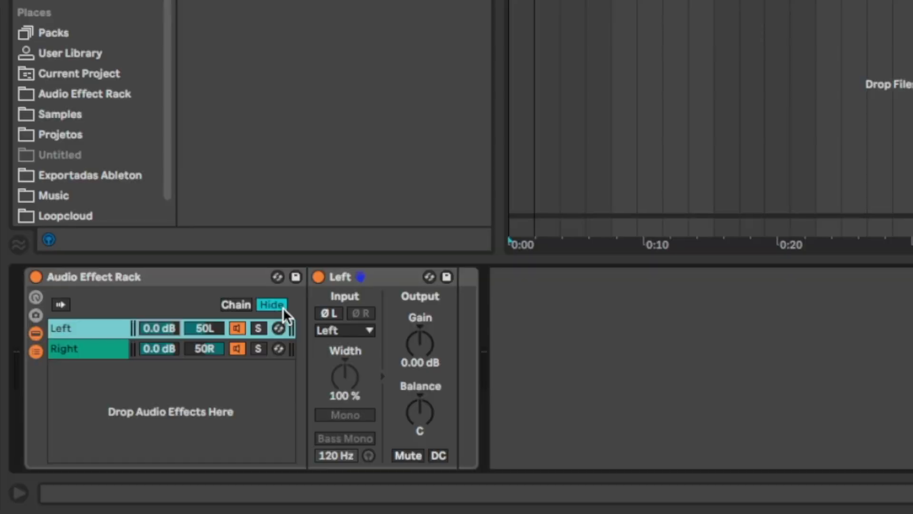
- Set the volume of the Left and Right chains to -3 dB
type("-3")
key("Return")
left_click(164, 339)
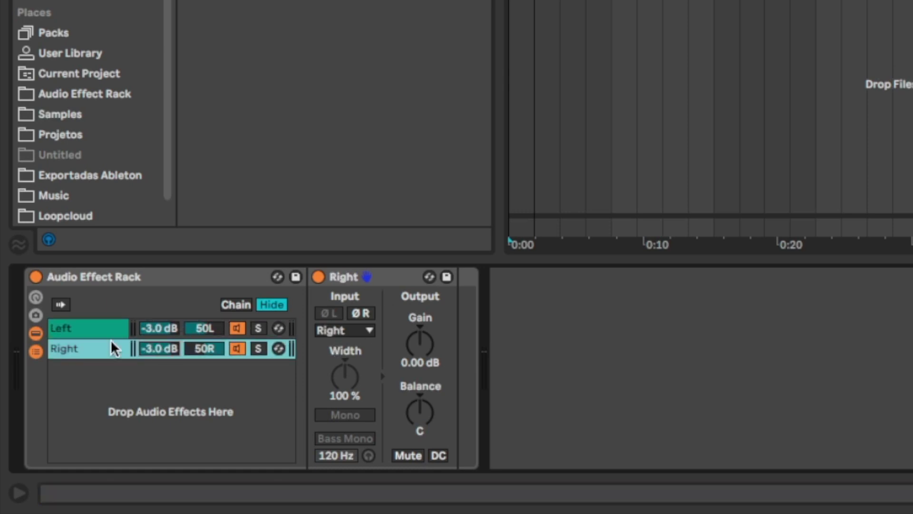
left_click(87, 328)
left_click(99, 350)
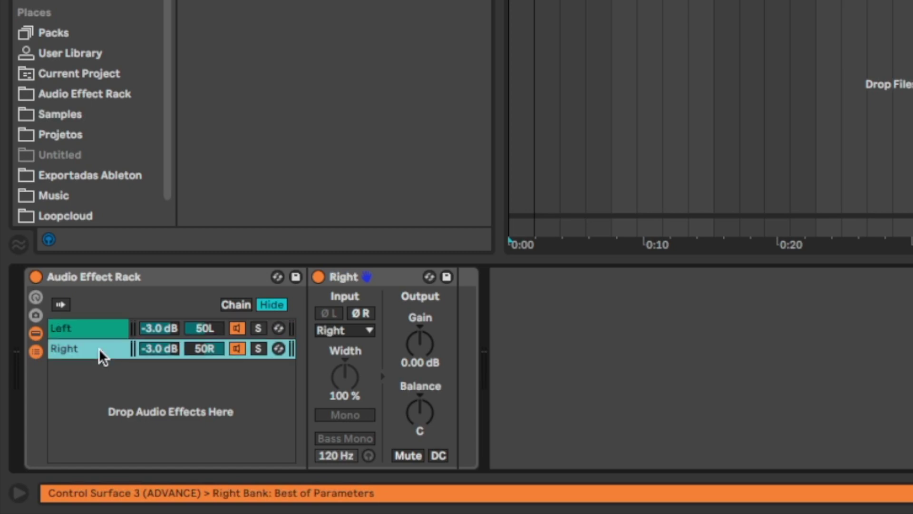
key("Up")
left_click(51, 425)
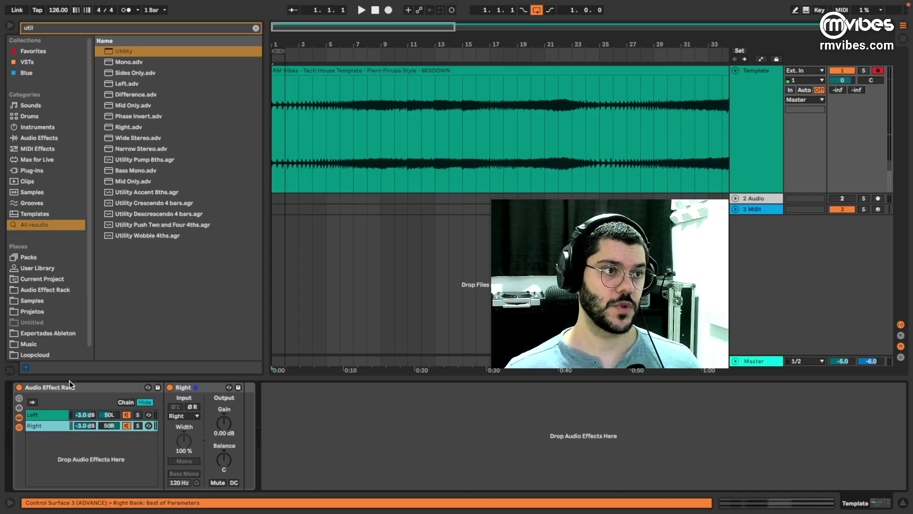
- Hide the browser, zoom to bars 1–8, and play the mixdown from 1.1.1
key("ctrl+alt+b")
key("plus")
key("plus")
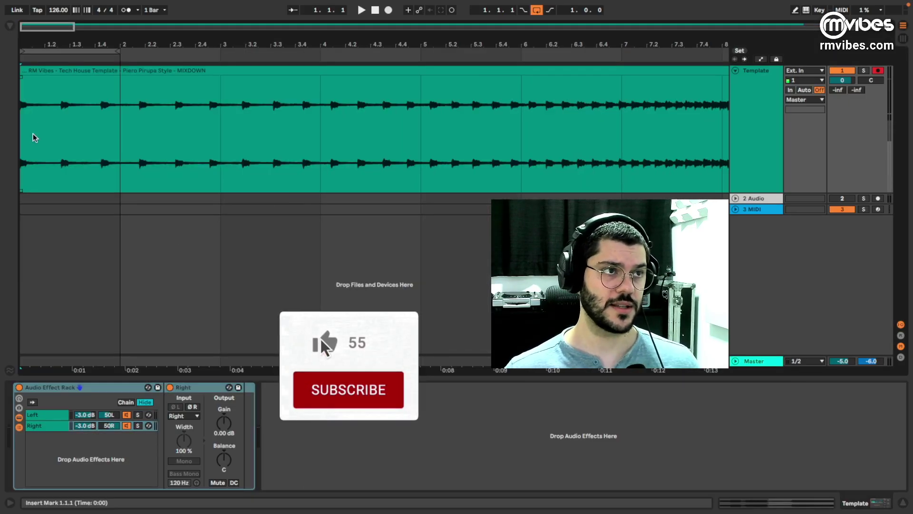
left_click_drag(62, 46, 74, 45)
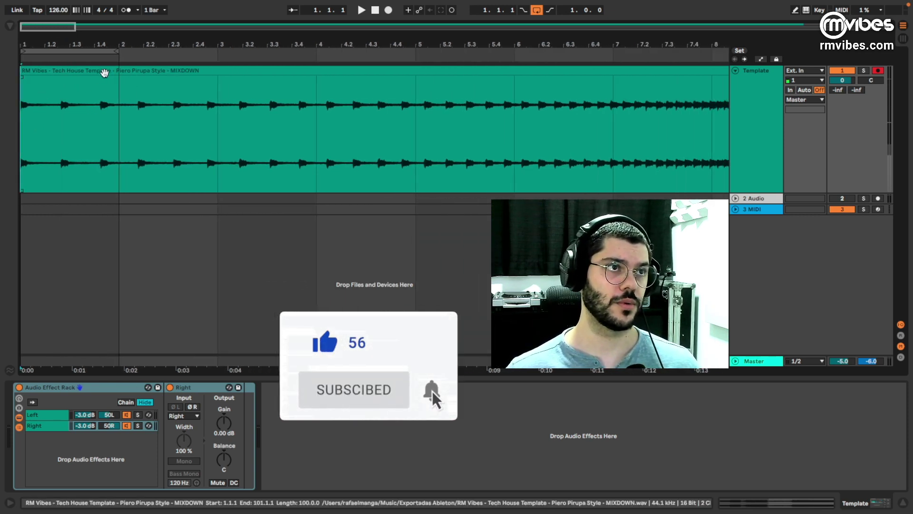
left_click(64, 127)
key("space")
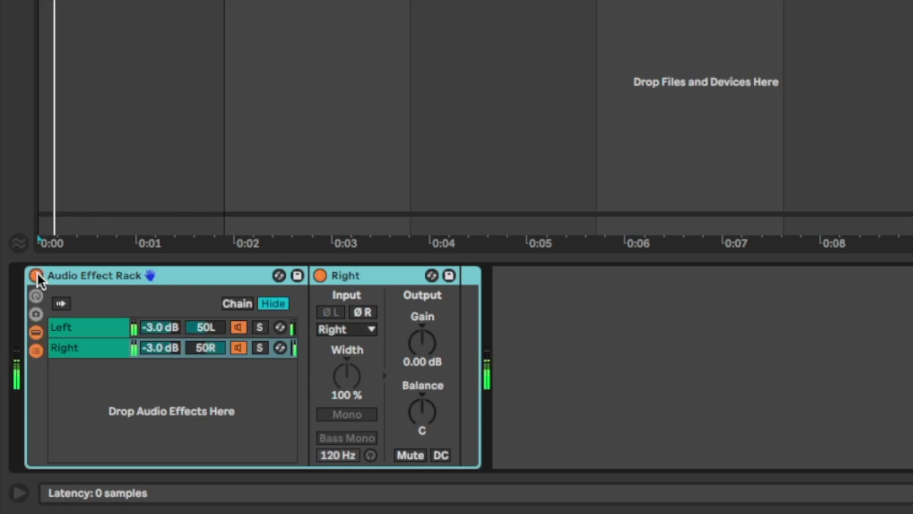
- Bypass and restore the rack, then solo the Left and Right chains in turn before unsoloing
left_click(36, 275)
left_click(36, 275)
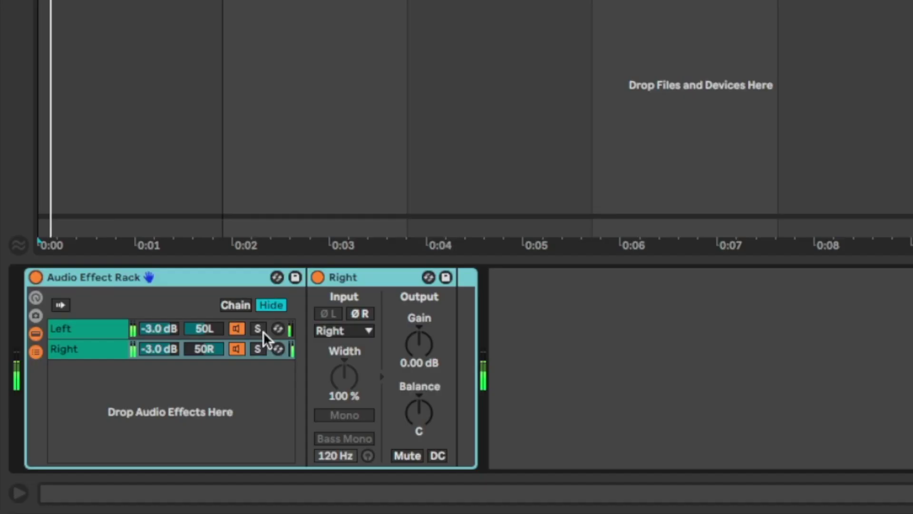
left_click(140, 416)
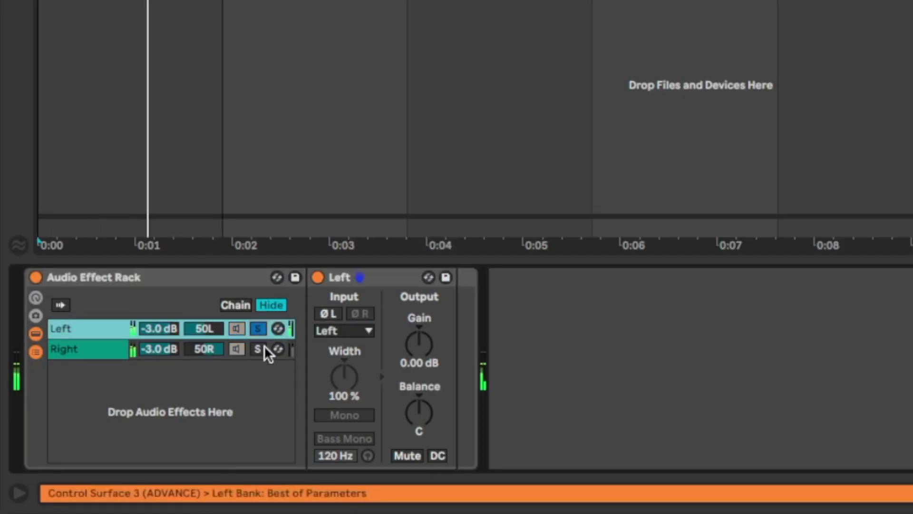
left_click(258, 349)
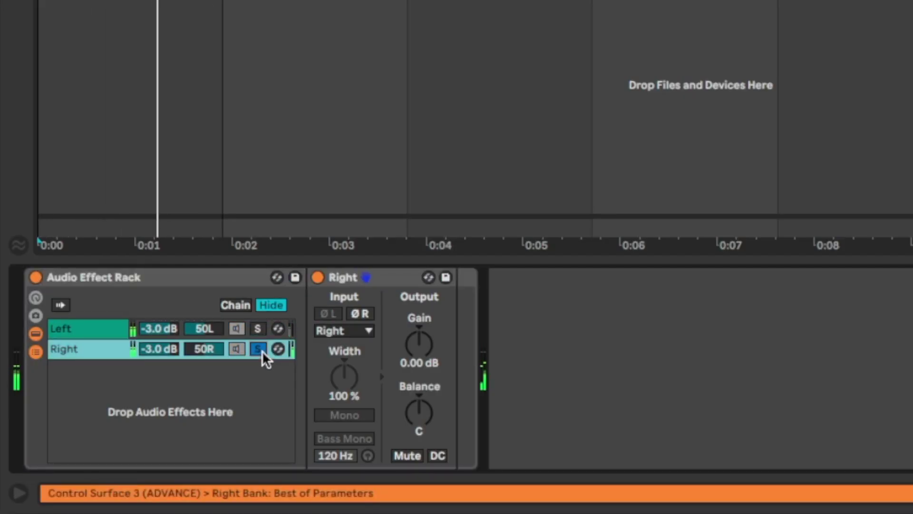
left_click(261, 350)
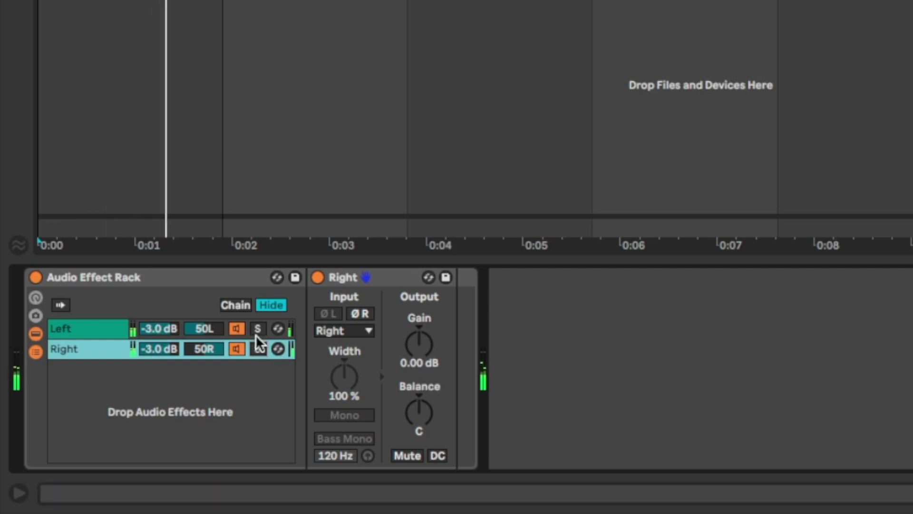
left_click(81, 331)
left_click(81, 349)
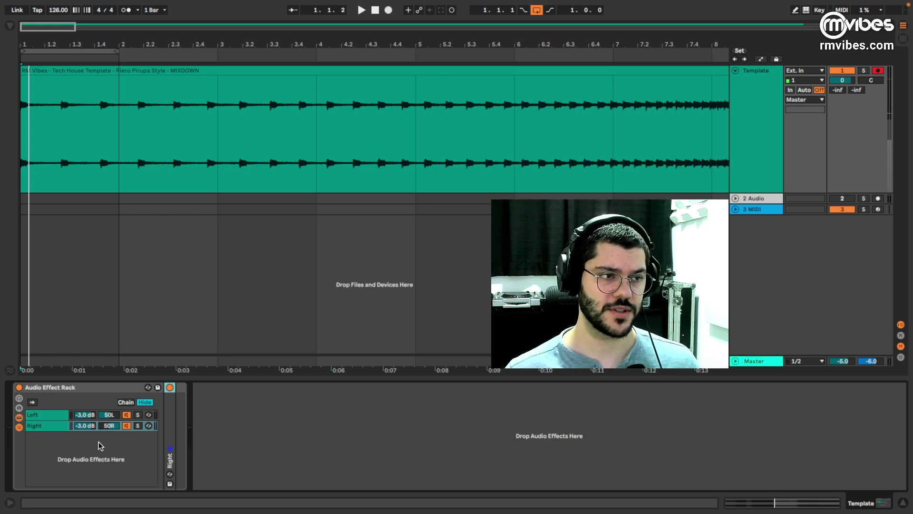
left_click(95, 436)
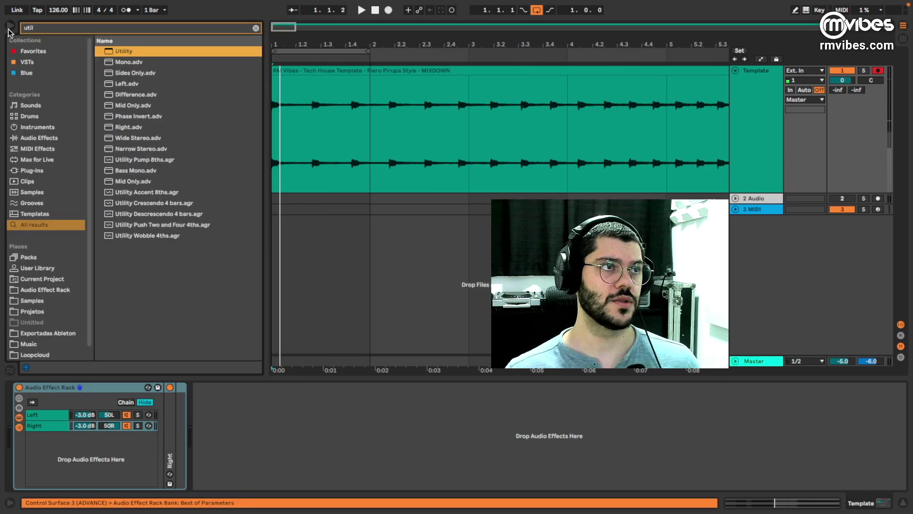
- Add ValhallaPlate to the Right chain with 0.5 s decay and 18.4 % mix
left_click(10, 26)
left_click(34, 28)
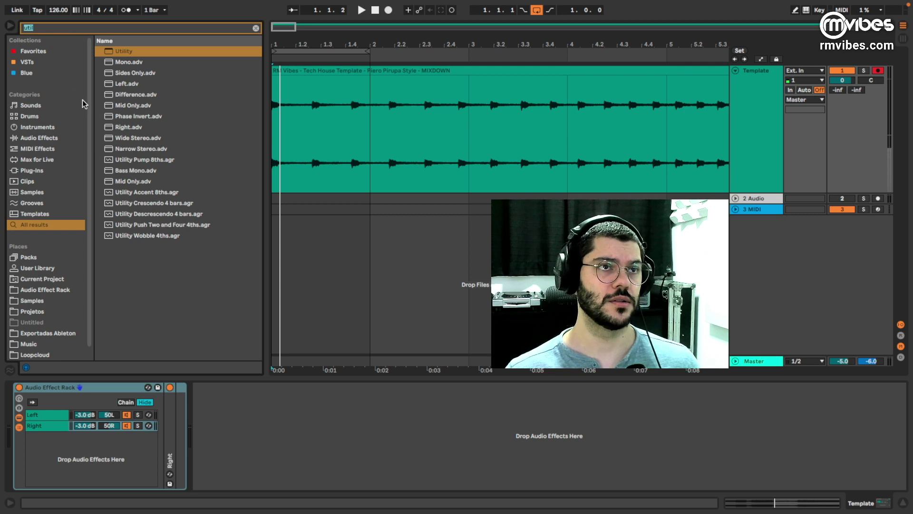
type("valhalla")
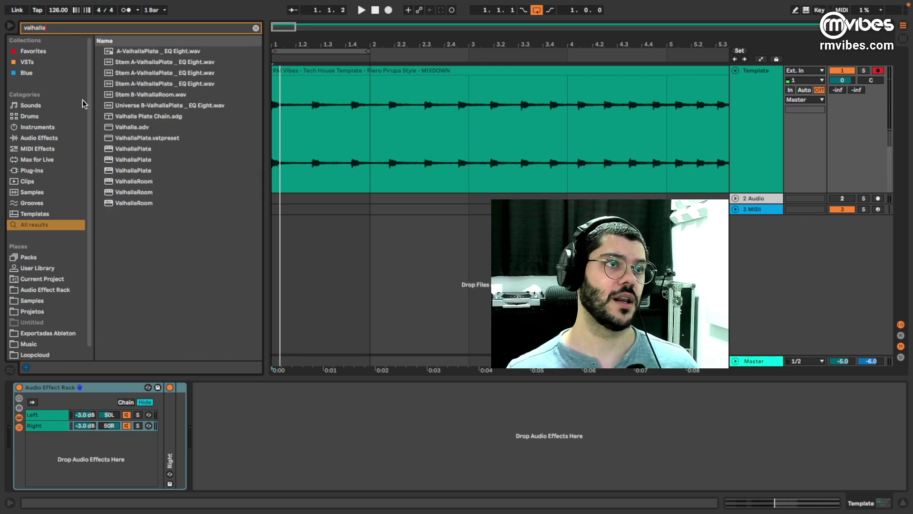
left_click_drag(138, 152, 176, 420)
left_click(54, 424)
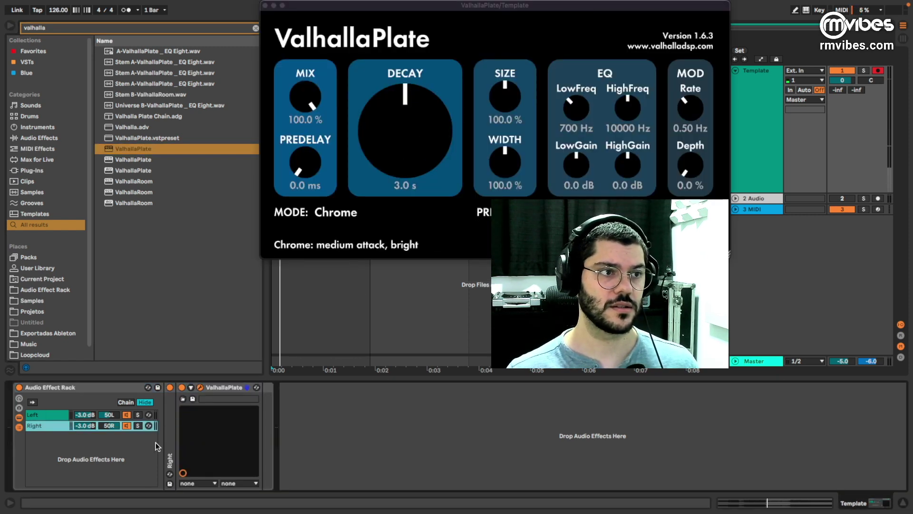
key("space")
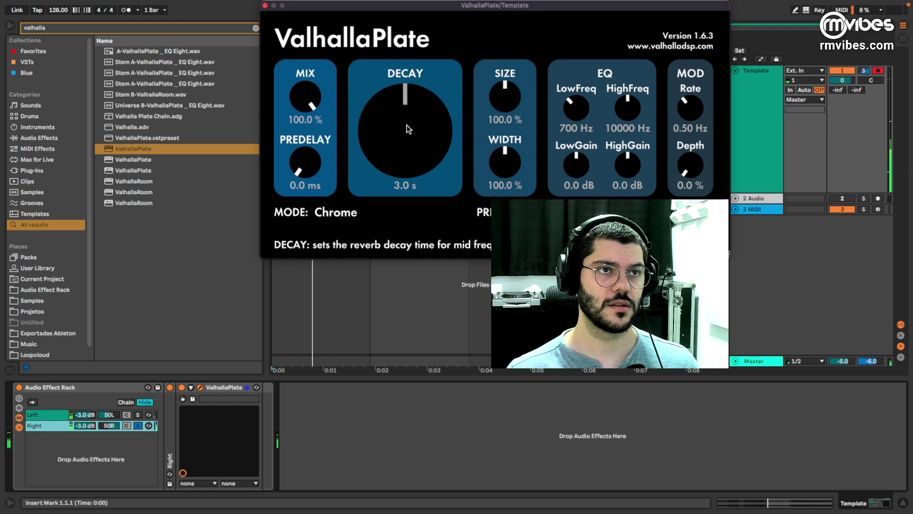
left_click_drag(406, 126, 399, 204)
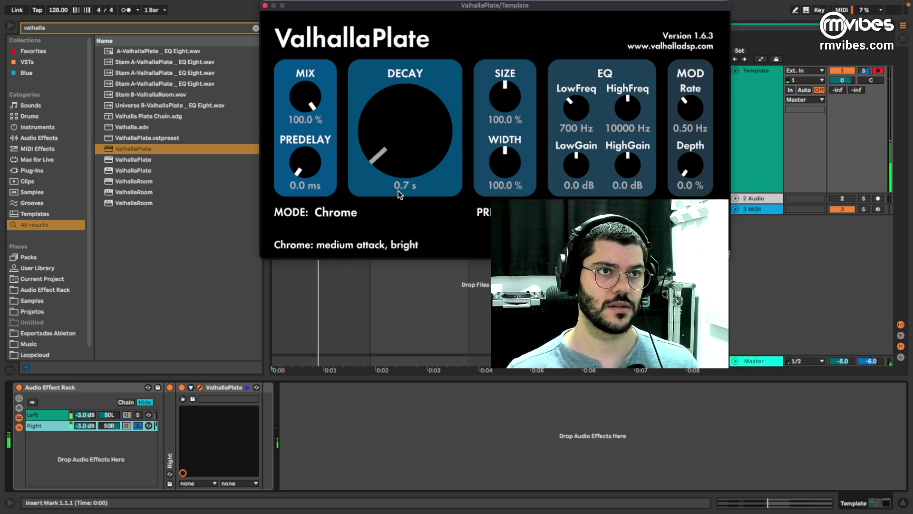
left_click_drag(314, 122, 293, 212)
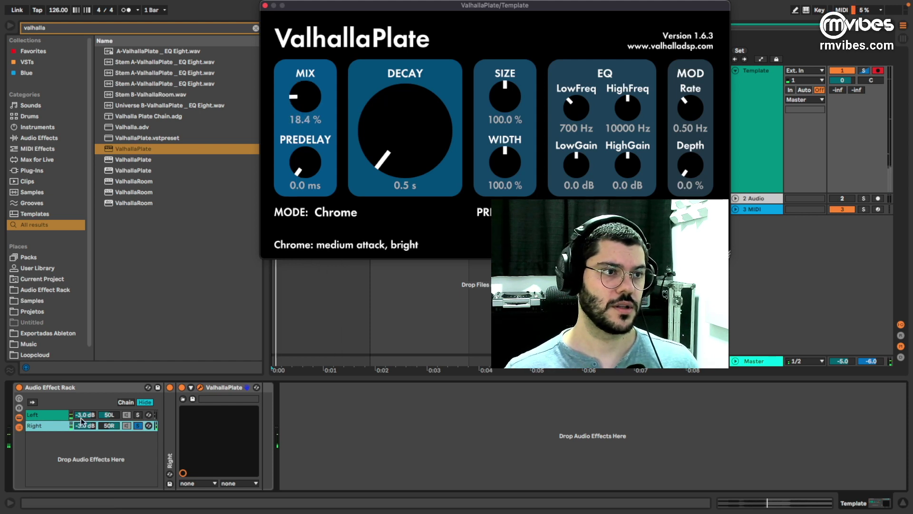
- Add ValhallaRoom to the Left chain with about 12 % mix and 0.29 s decay, then A/B the rack
left_click(60, 417)
left_click_drag(135, 205, 140, 418)
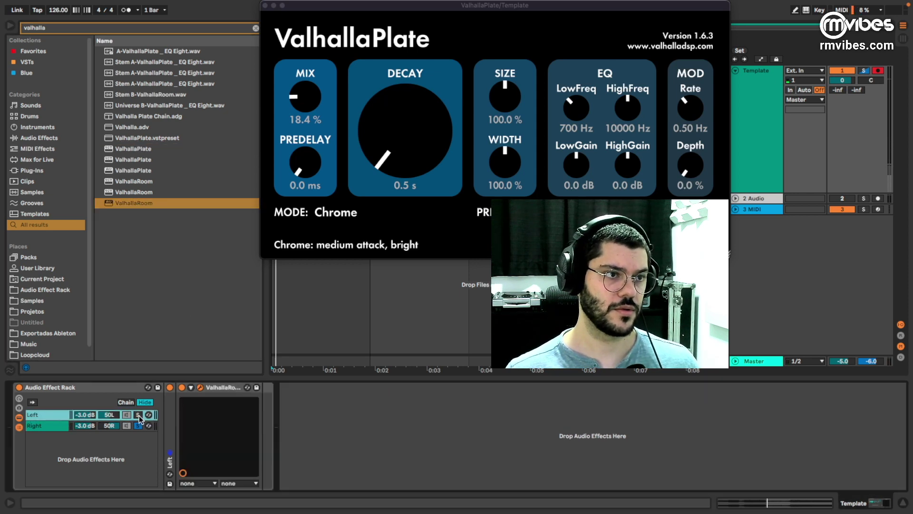
key("space")
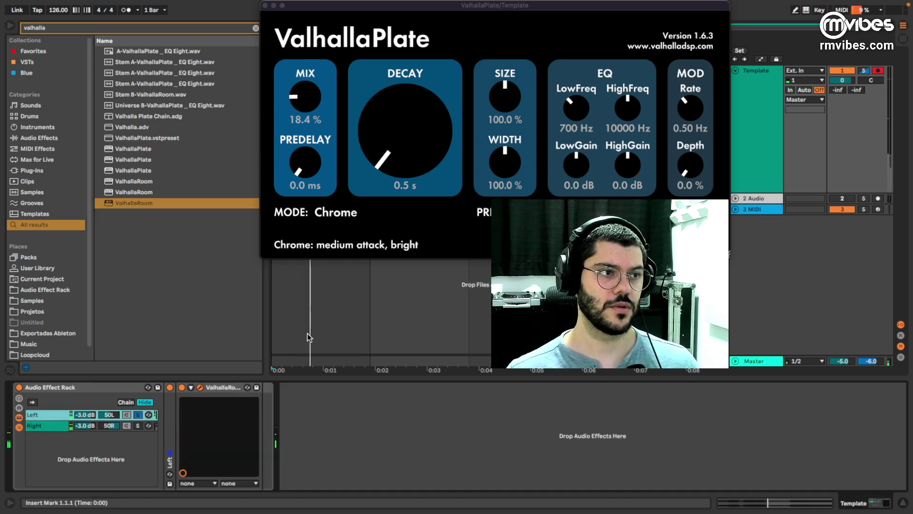
left_click(200, 387)
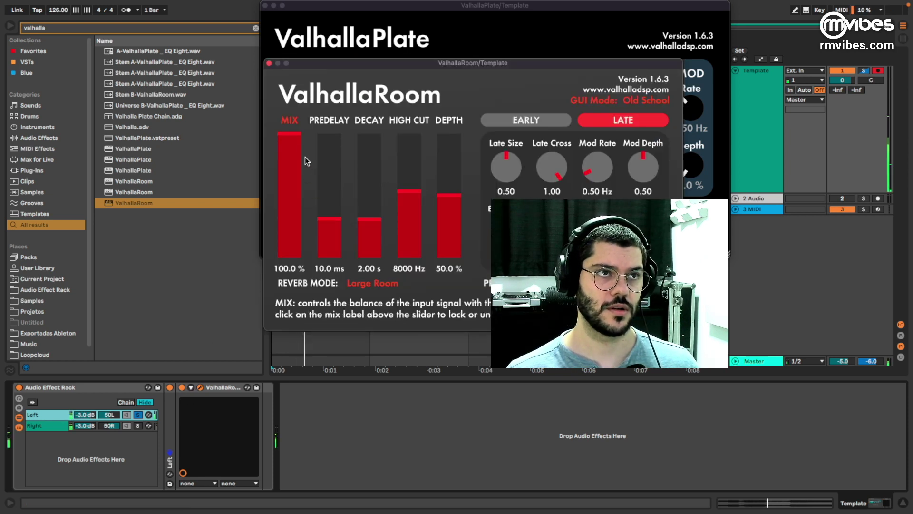
left_click_drag(294, 137, 287, 248)
left_click_drag(363, 218, 361, 242)
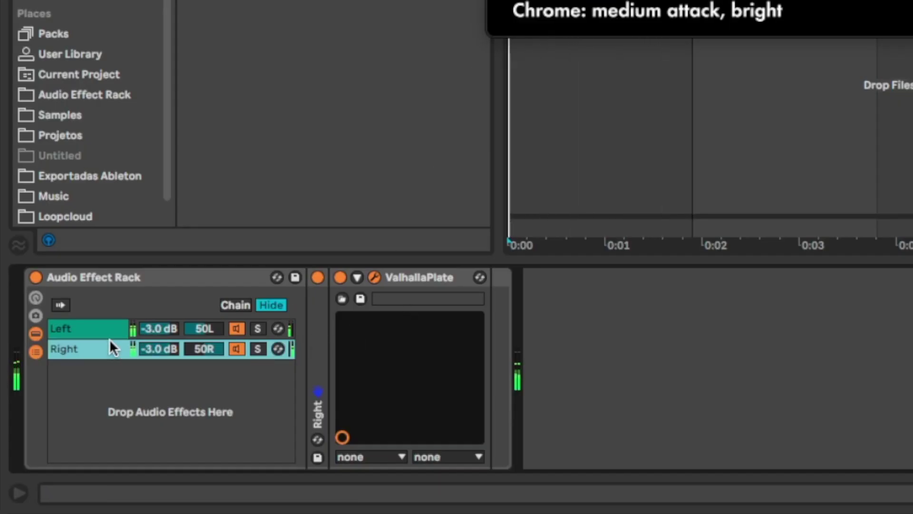
left_click(33, 275)
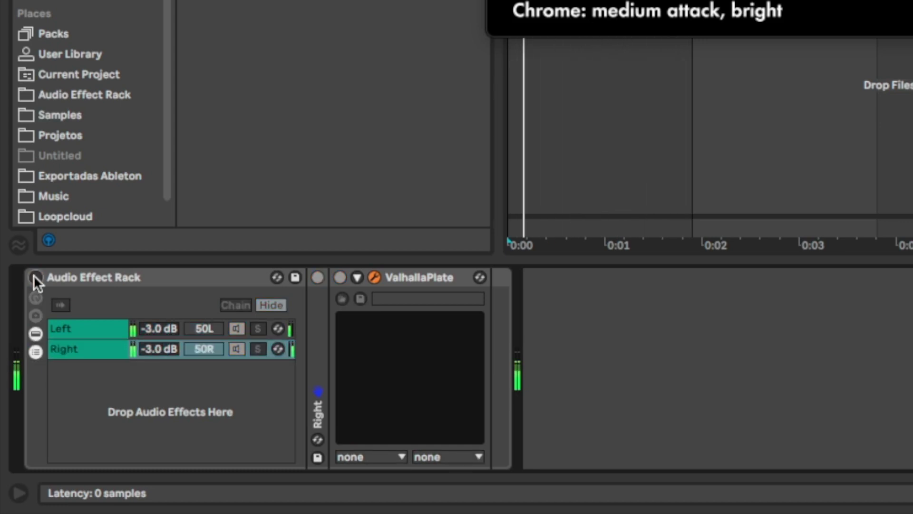
left_click(34, 275)
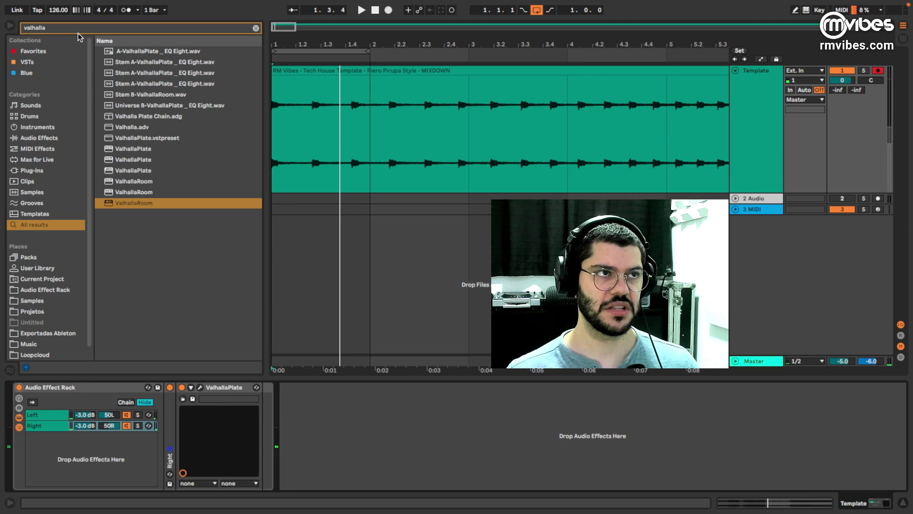
- Load Maag EQ4 from Favourites onto the Right chain and delete both Valhalla reverbs
left_click(256, 29)
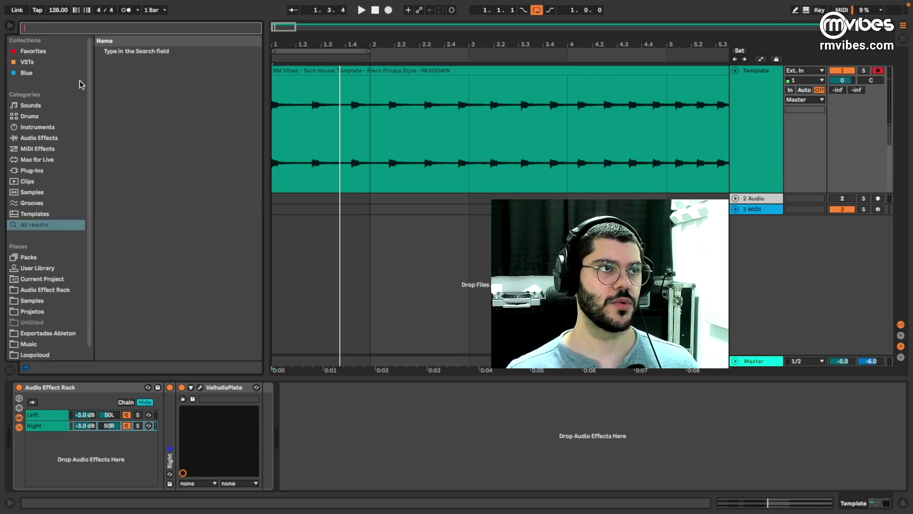
left_click(45, 52)
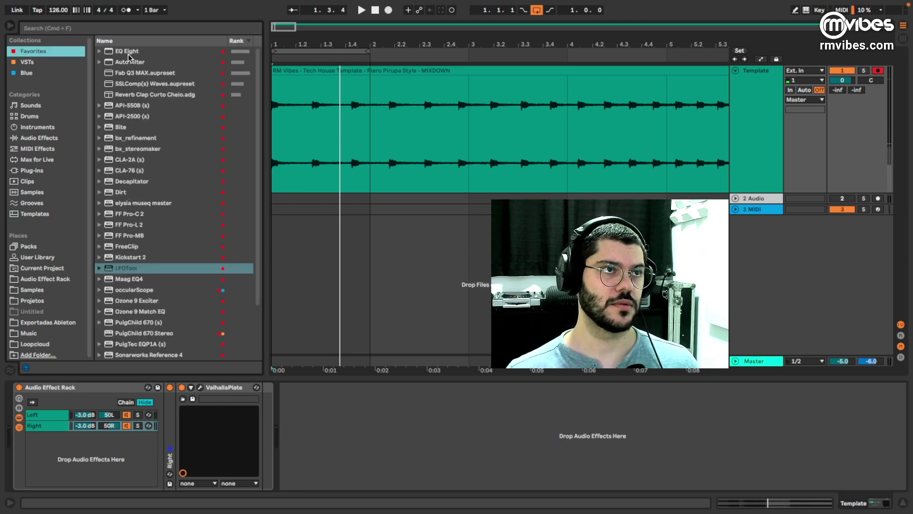
left_click(47, 30)
type("maa")
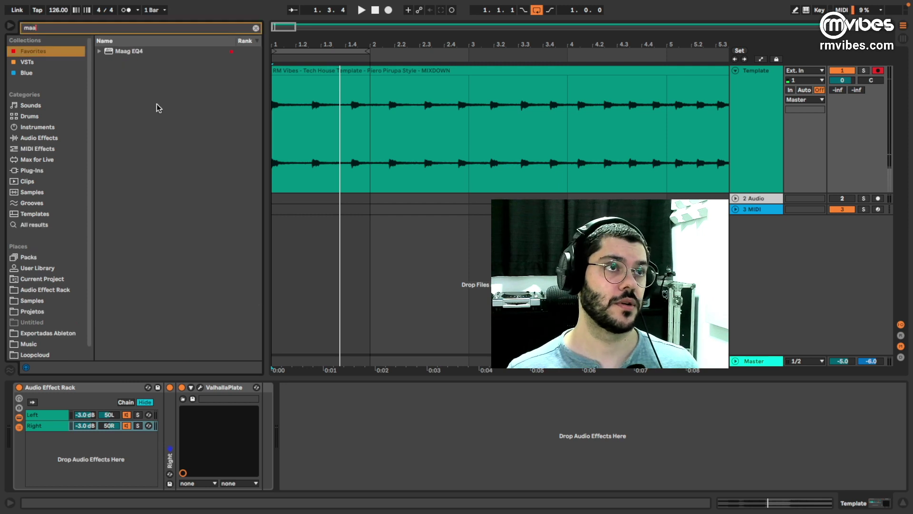
left_click_drag(136, 56, 257, 427)
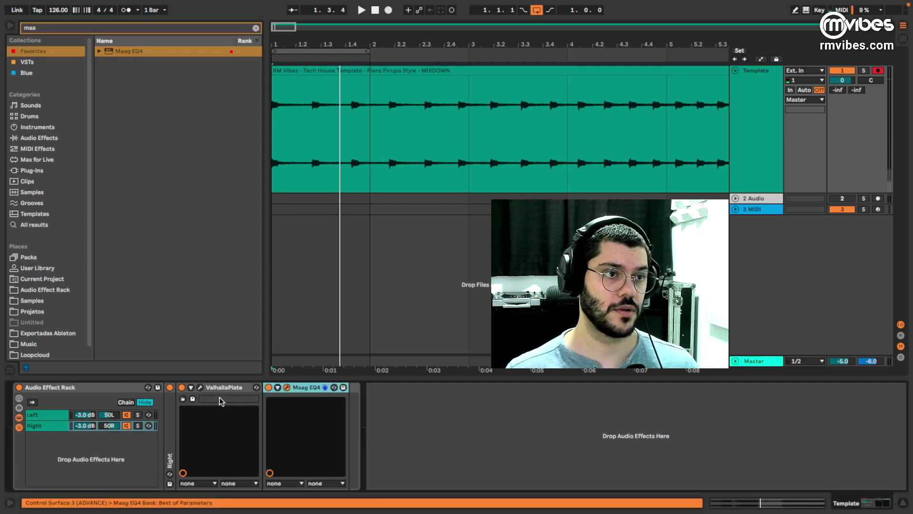
key("Delete")
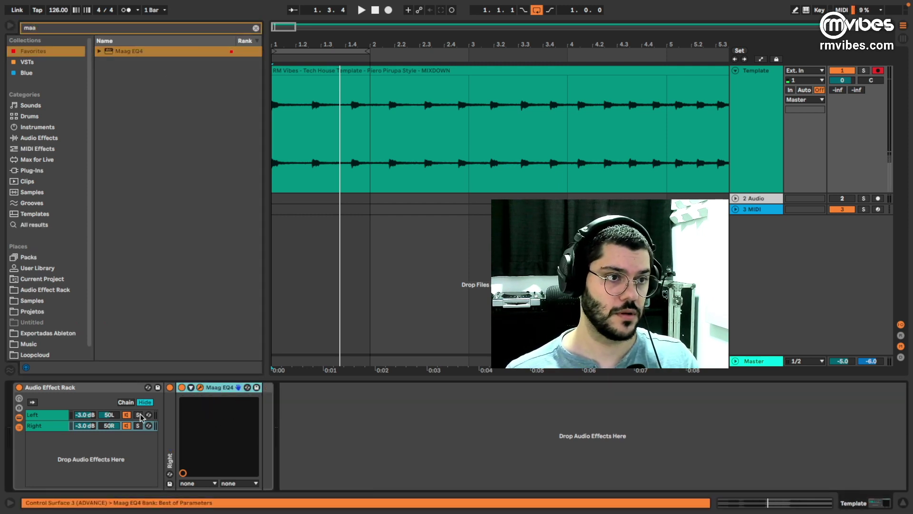
left_click(62, 416)
left_click(227, 393)
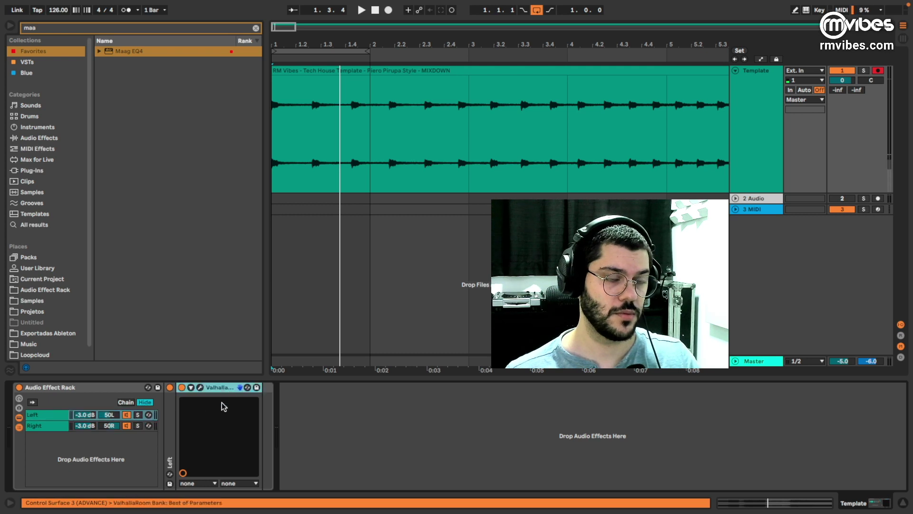
key("Delete")
- Open the Maag EQ4 window and play the soloed Right chain from the start
left_click(60, 425)
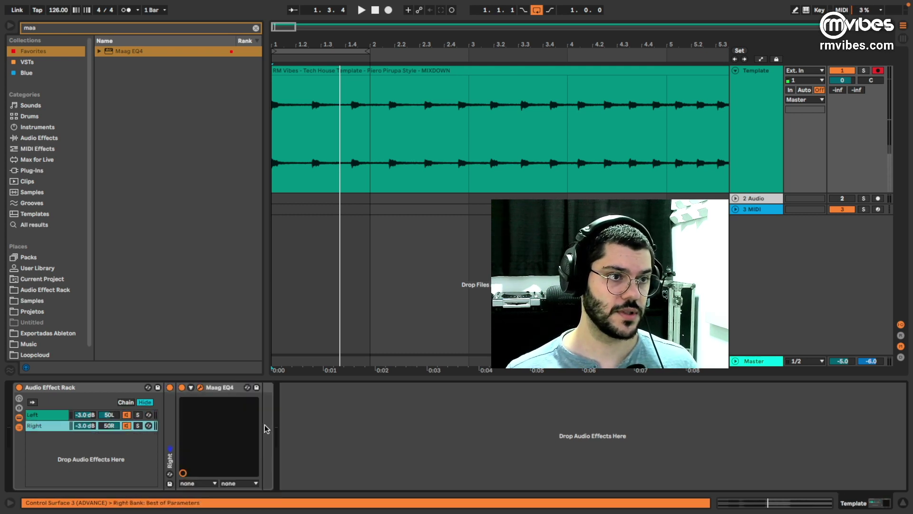
key("super+alt+p")
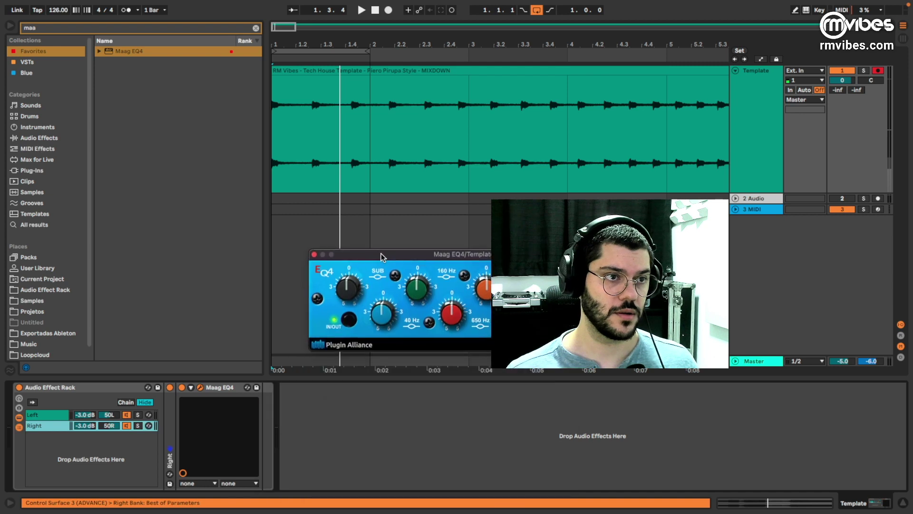
key("Home")
key("space")
key("space")
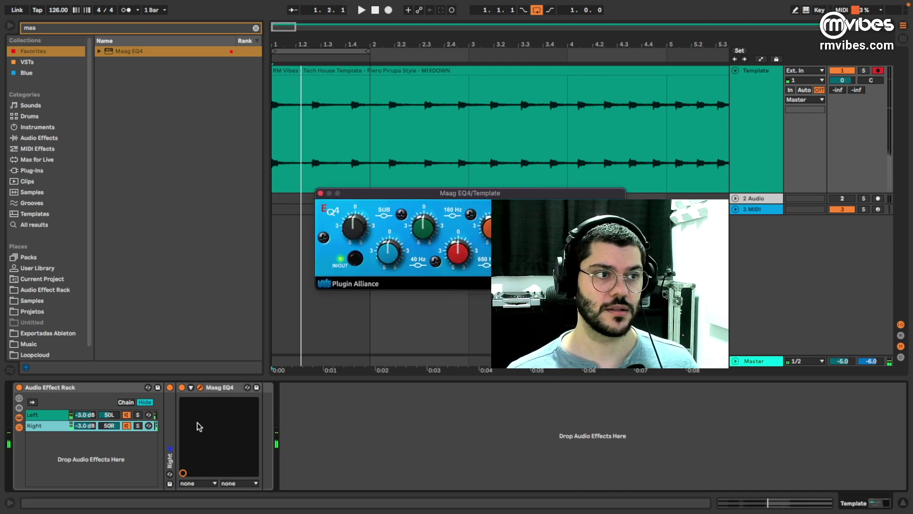
left_click(137, 426)
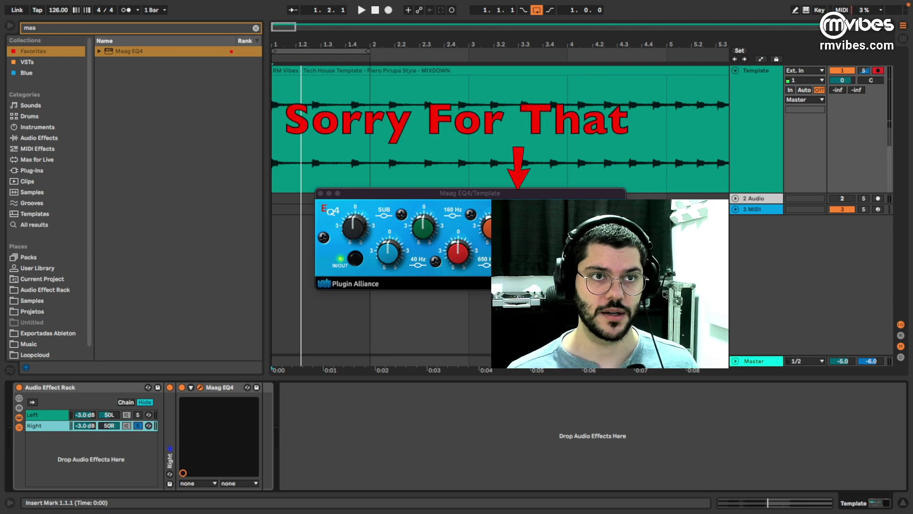
key("space")
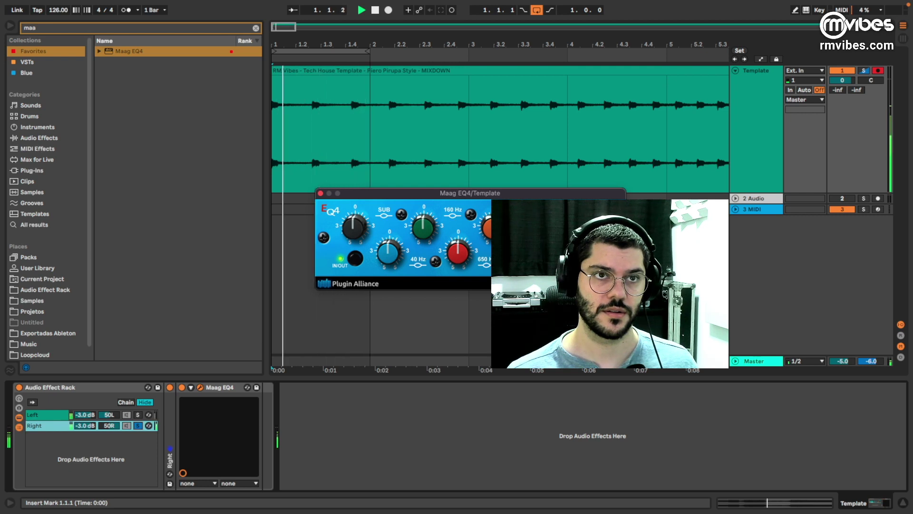
key("space")
- Add a Maag EQ4 to the Left chain and boost its red band to +2.0 while soloed
left_click(57, 417)
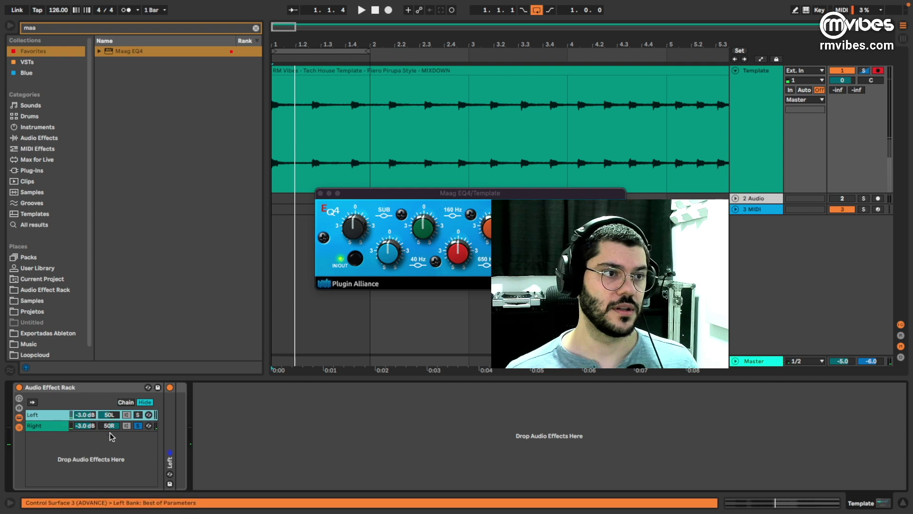
left_click_drag(153, 52, 58, 414)
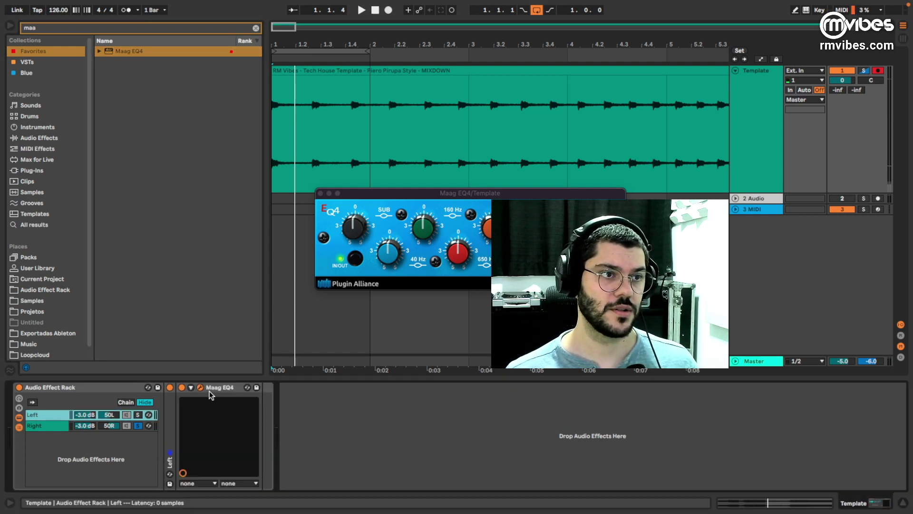
left_click_drag(432, 338, 410, 301)
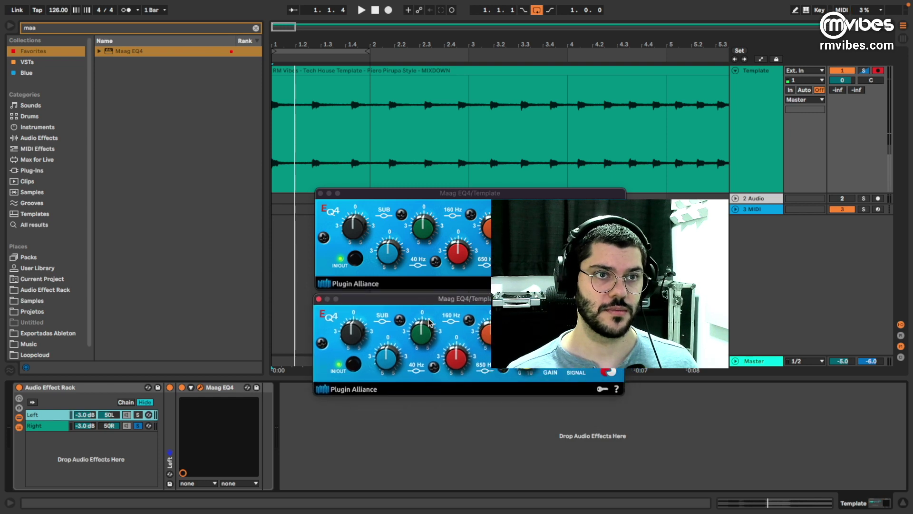
key("space")
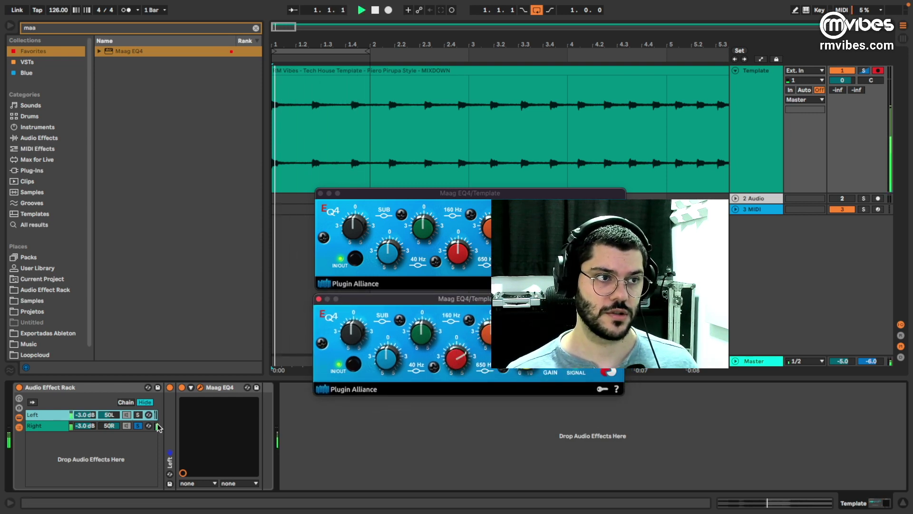
left_click(138, 415)
left_click_drag(455, 362, 456, 358)
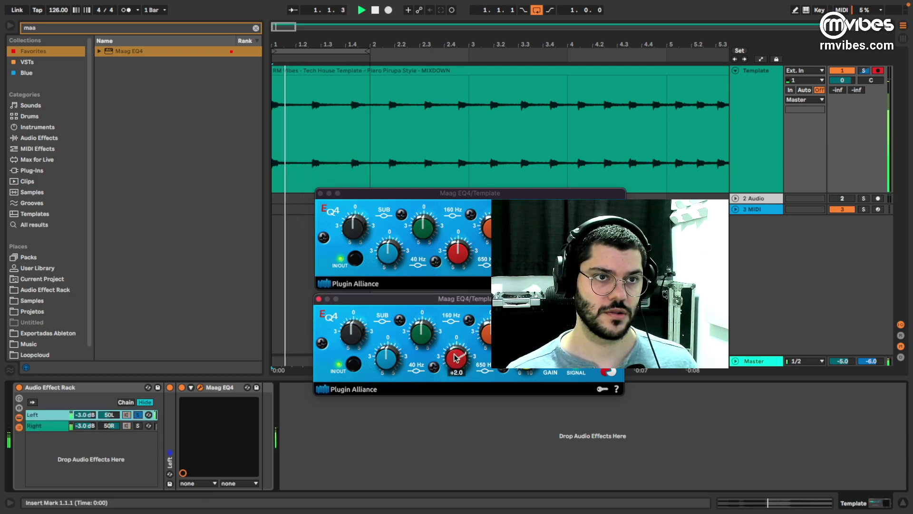
left_click(138, 414)
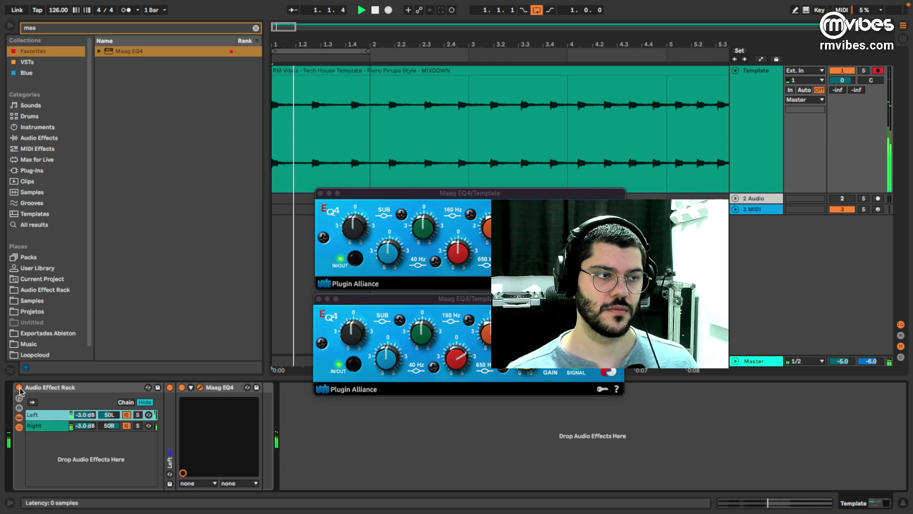
left_click(53, 416)
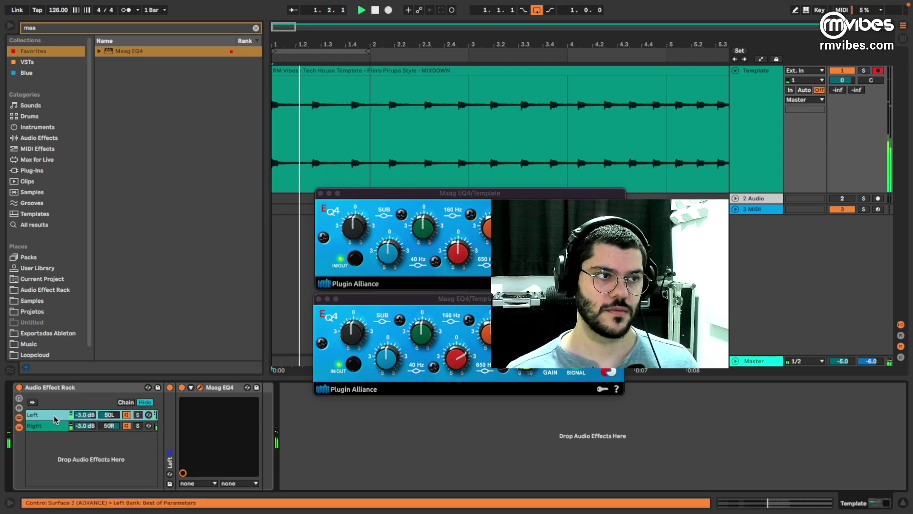
- Lower the Left chain volume to -5.6 dB, comparing with the rack bypassed
left_click(19, 388)
left_click(19, 387)
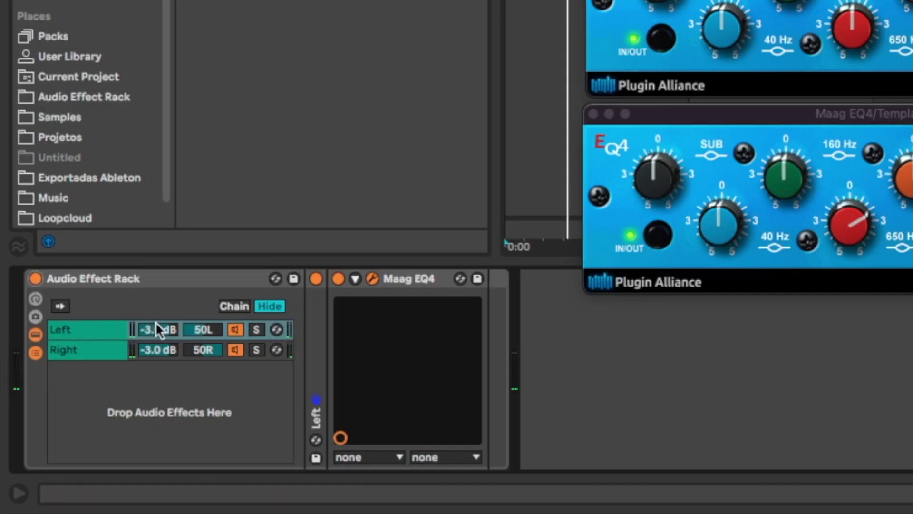
left_click_drag(158, 324, 153, 357)
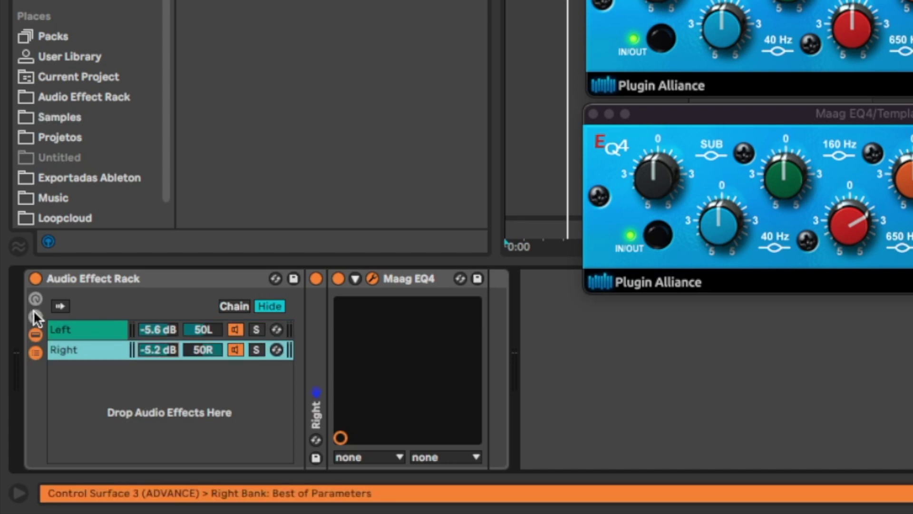
left_click(36, 277)
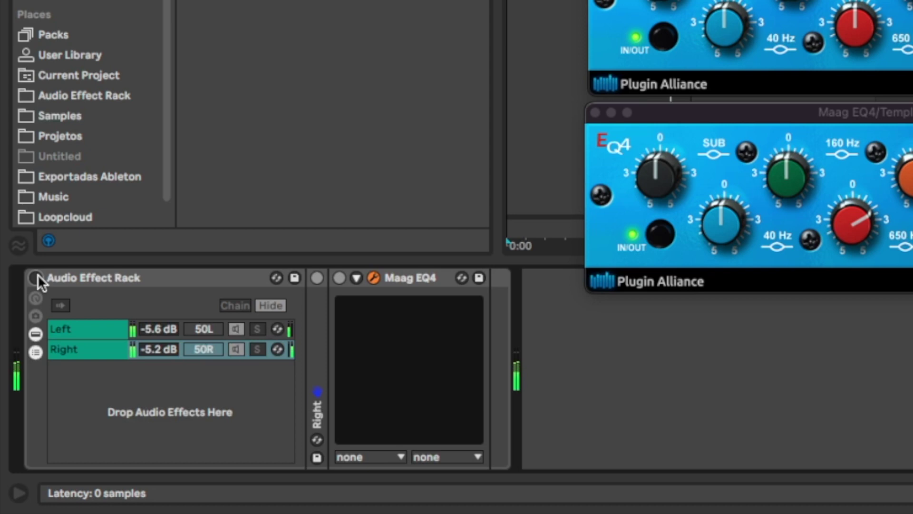
left_click(36, 277)
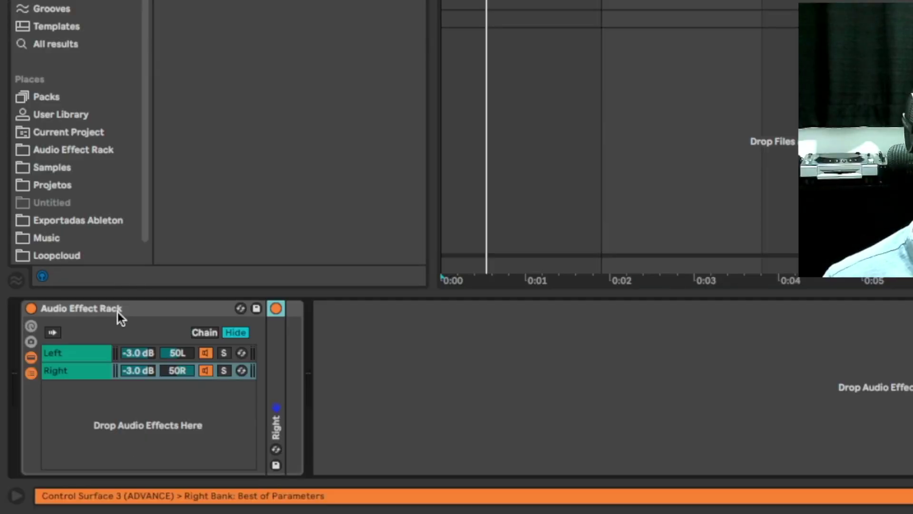
- Save the rack to the User Library as the preset 'LR Rack' and hide the browser
left_click(63, 389)
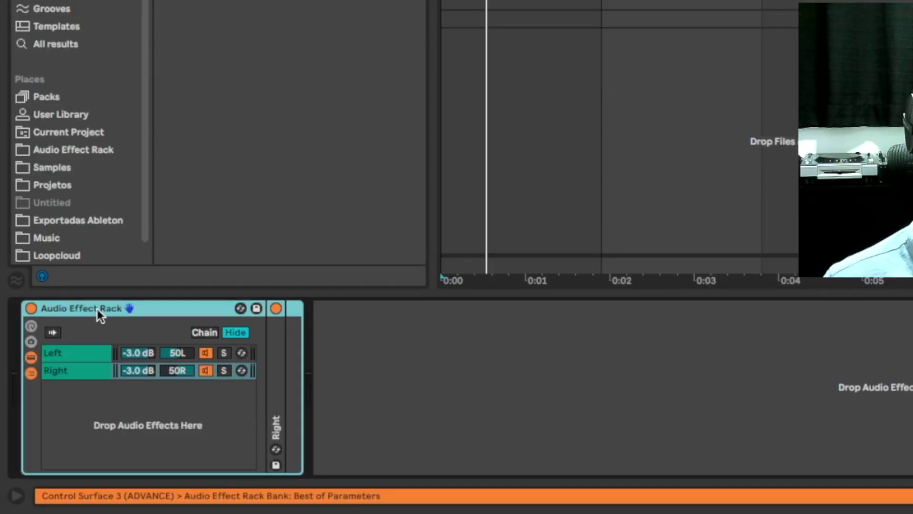
right_click(97, 309)
key("Escape")
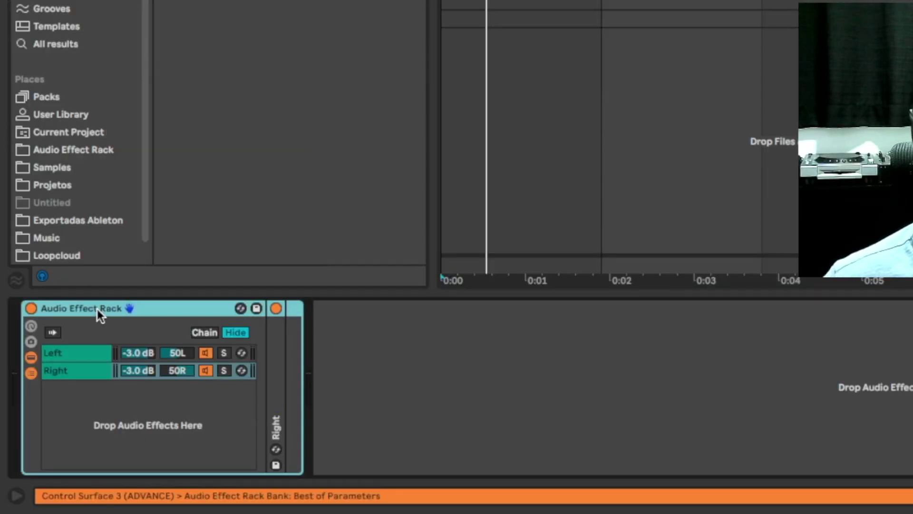
left_click(258, 309)
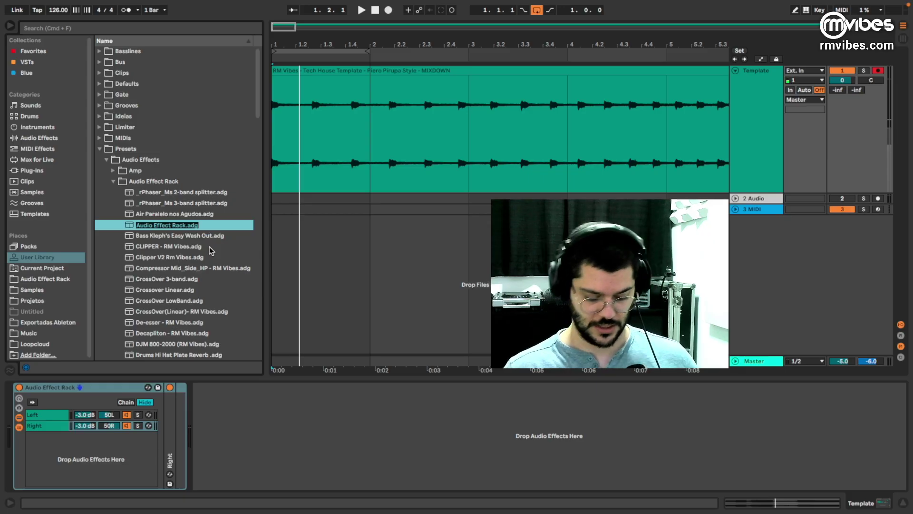
type("LR Rack")
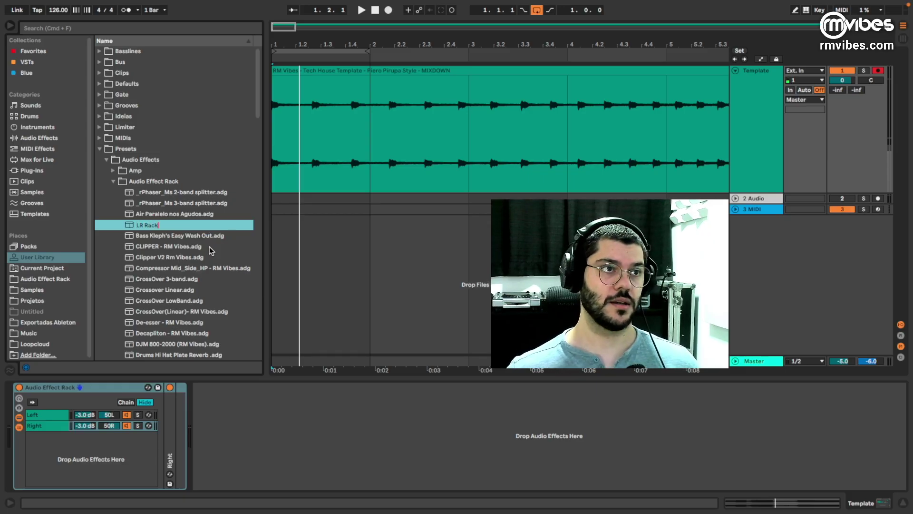
key("Return")
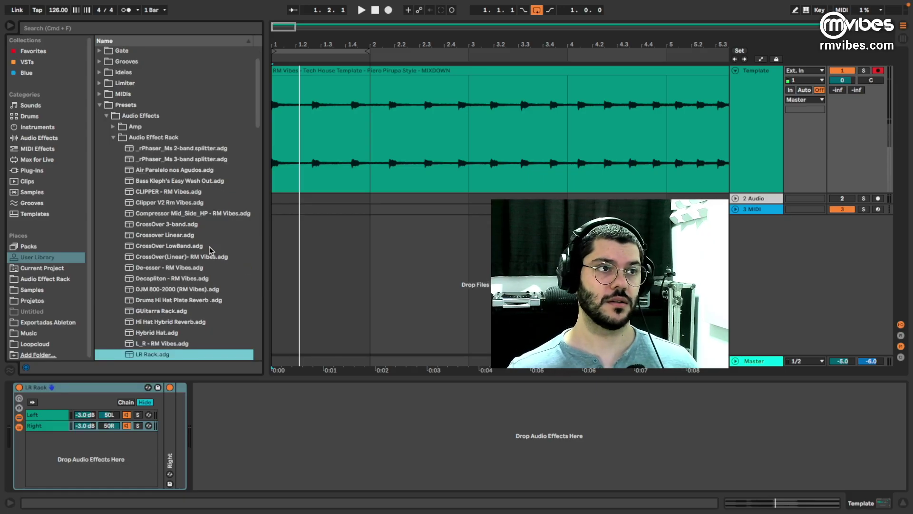
key("super+alt+b")
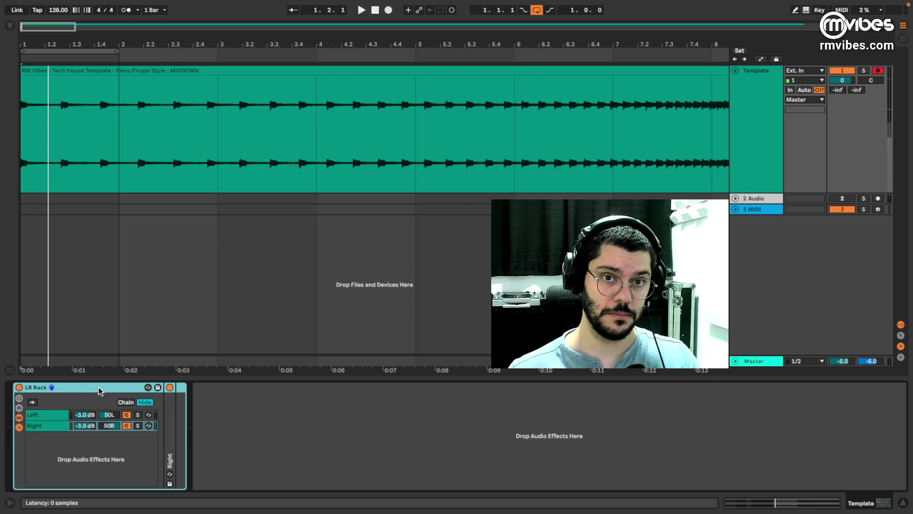
- Delete LR Rack and group a fresh Utility from the 'uti' search into an Audio Effect Rack
key("Delete")
left_click(10, 26)
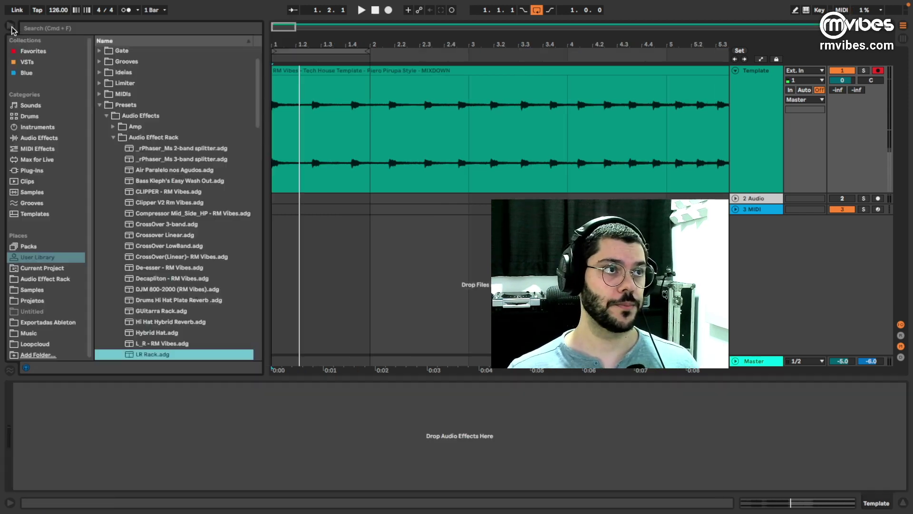
left_click(66, 29)
type("utili")
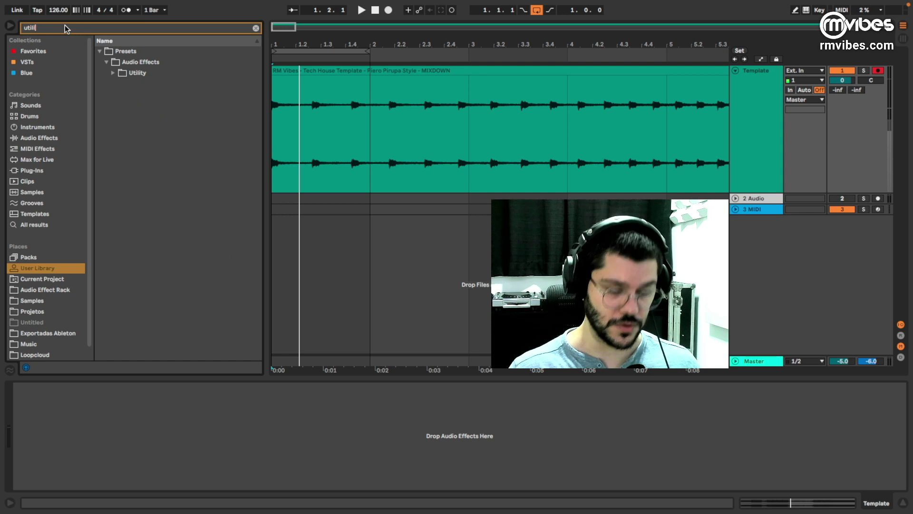
left_click(47, 224)
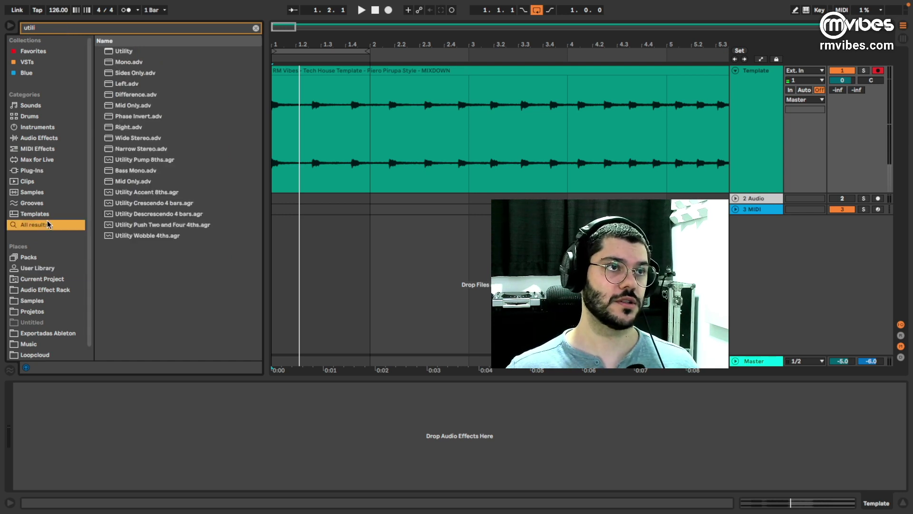
left_click_drag(125, 51, 127, 422)
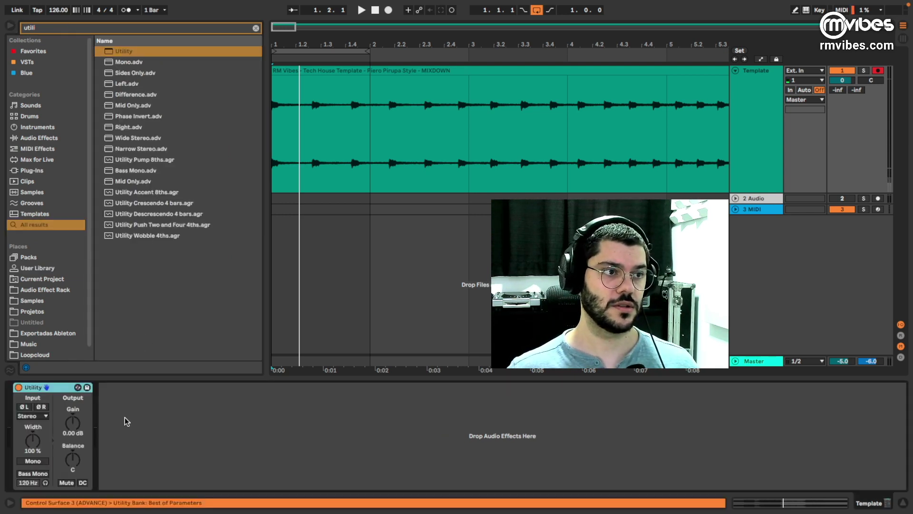
right_click(59, 390)
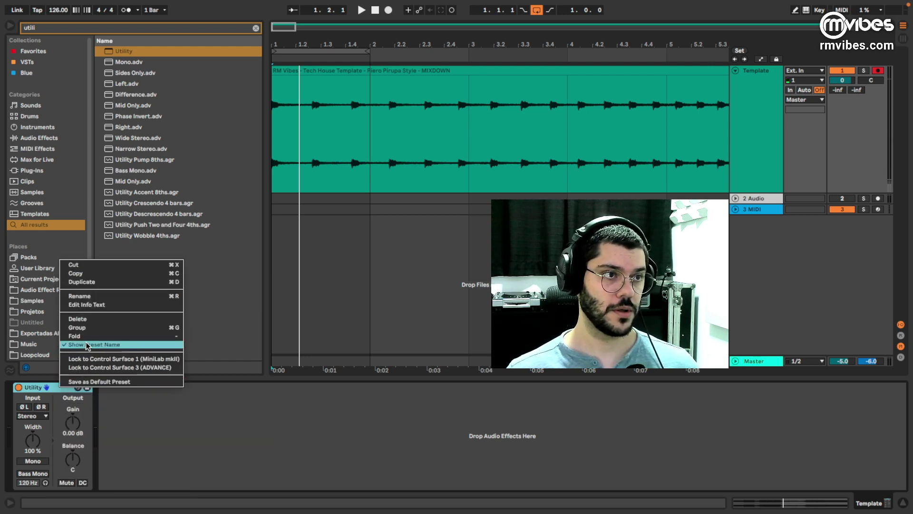
left_click(84, 328)
- Switch the Utility's Width control to Mid/Side mode
left_click(19, 425)
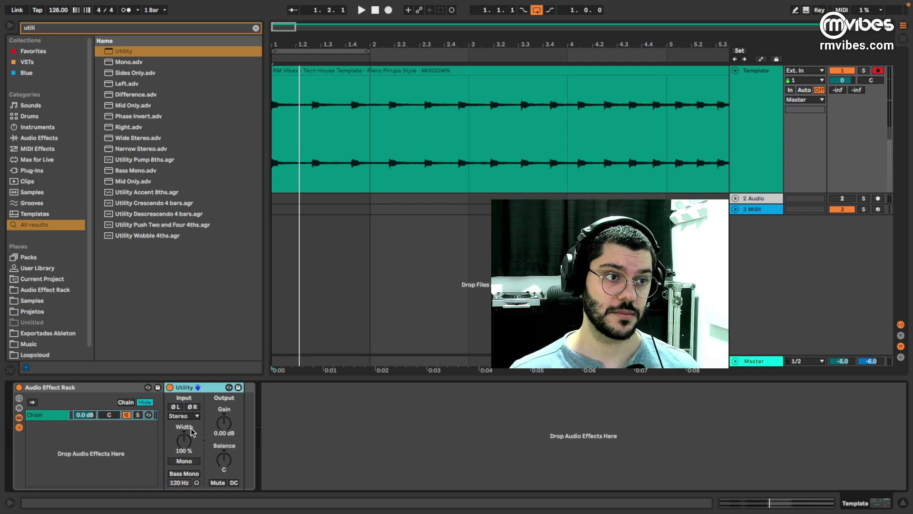
left_click_drag(186, 439, 186, 471)
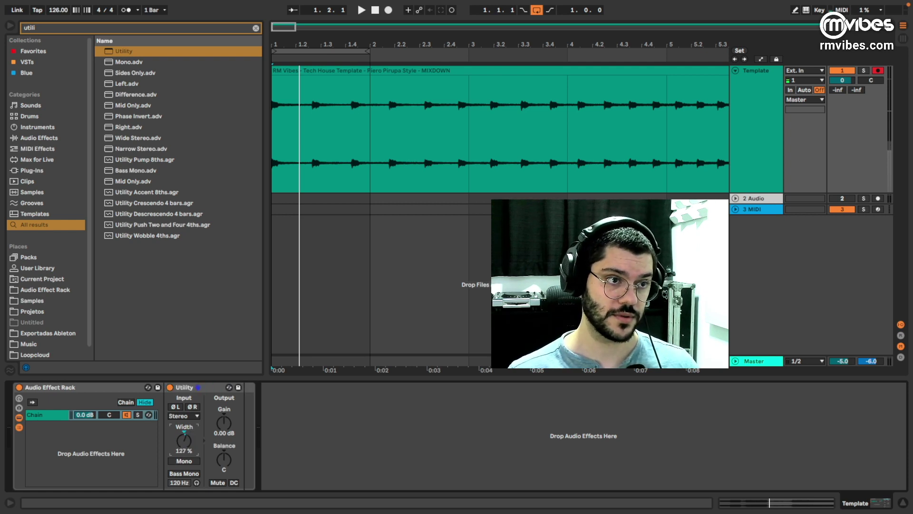
left_click_drag(186, 440, 185, 437)
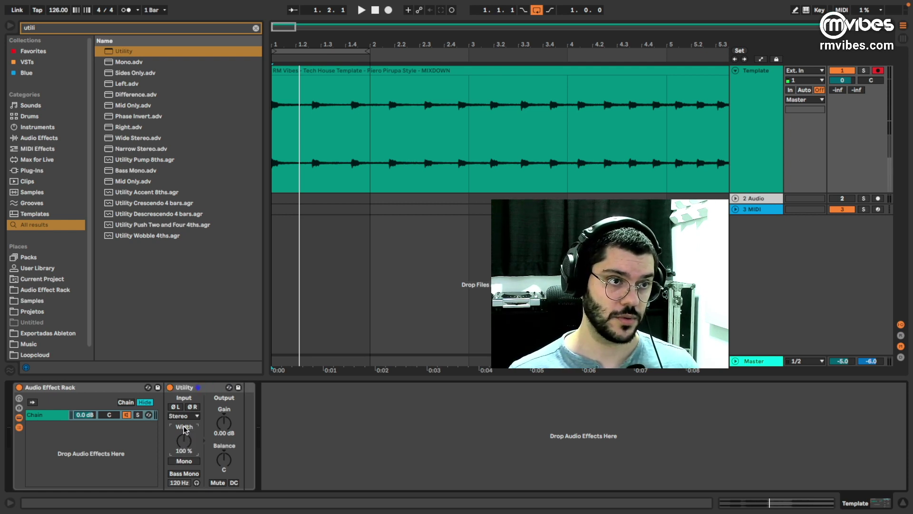
right_click(185, 429)
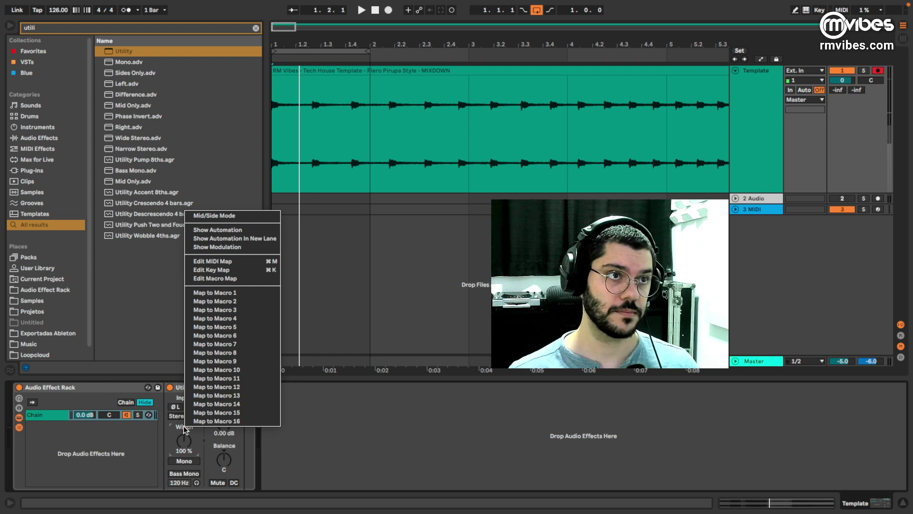
left_click(223, 216)
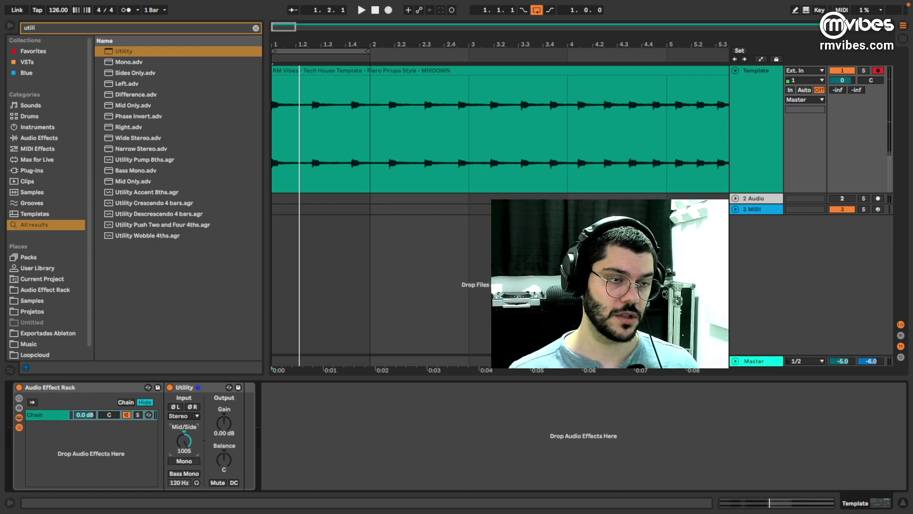
- Set the first Utility to 100M, rename its chain Mid, and rename the device
left_click_drag(182, 443, 181, 487)
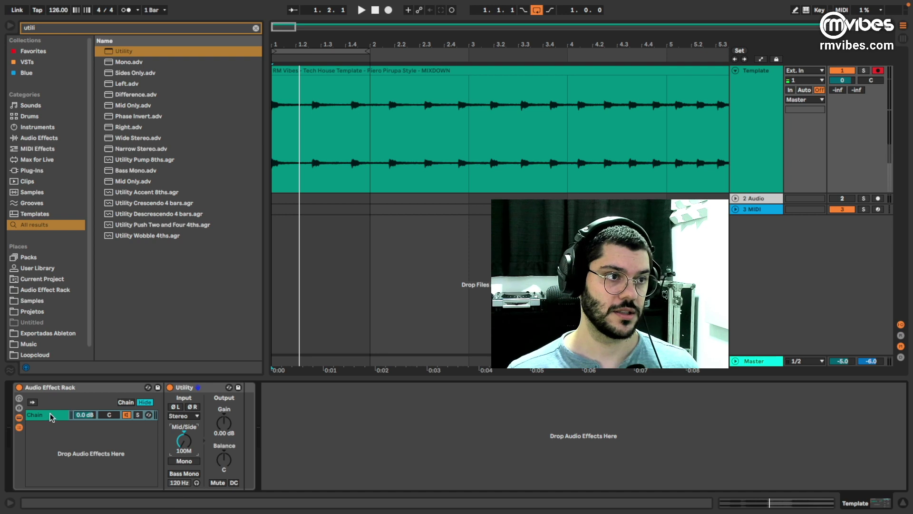
right_click(52, 417)
left_click(79, 333)
type("Mid")
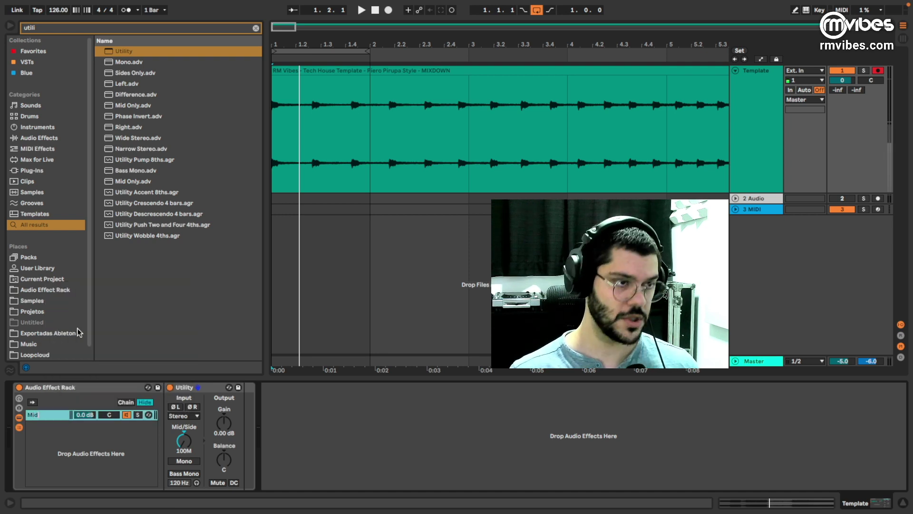
right_click(187, 387)
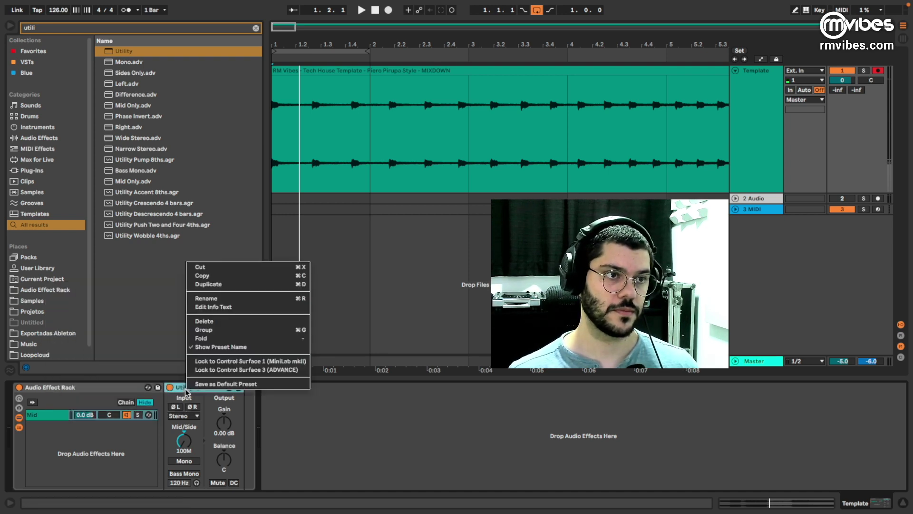
left_click(219, 299)
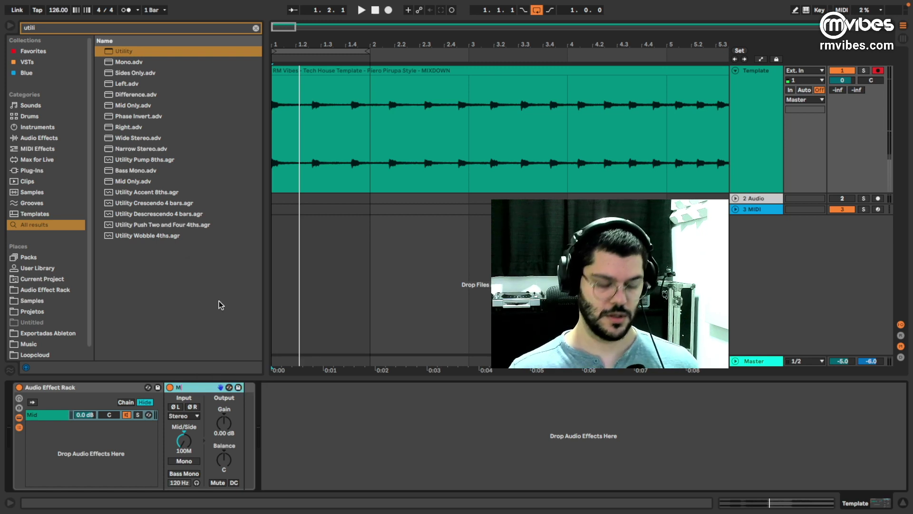
- Create a second chain with a Utility in Mid/Side mode set to 100S
right_click(71, 422)
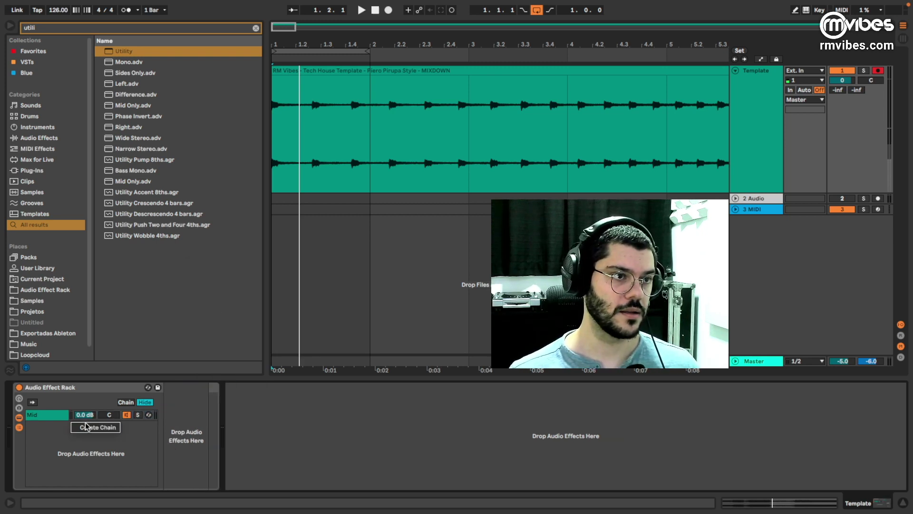
left_click(85, 428)
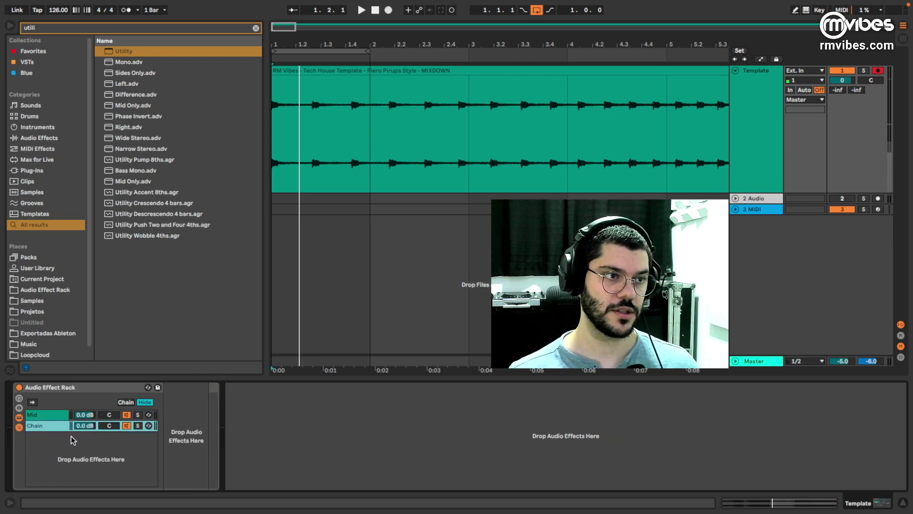
left_click_drag(123, 52, 187, 433)
key("super+alt+b")
right_click(186, 431)
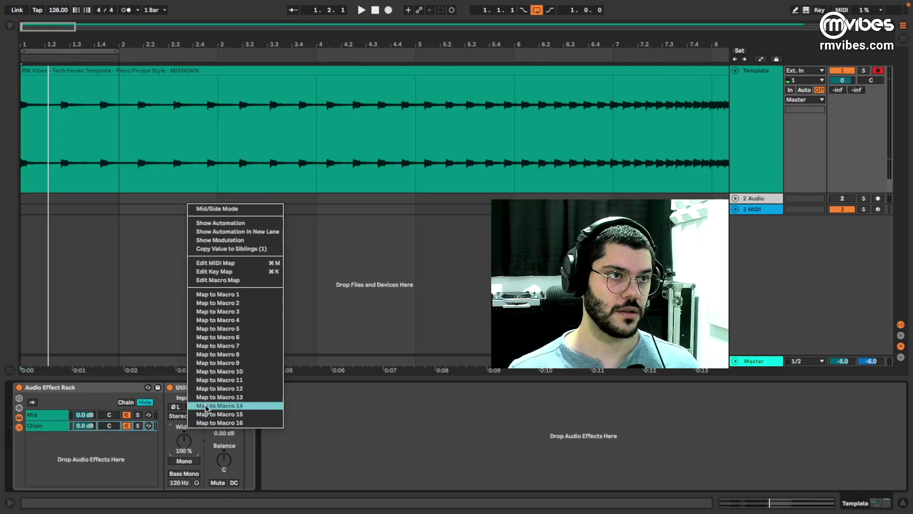
left_click(215, 209)
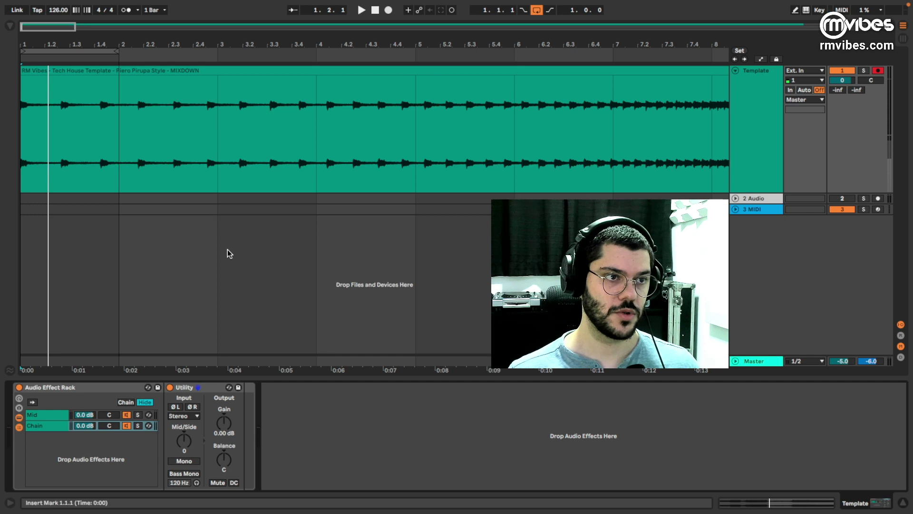
left_click_drag(196, 439, 196, 406)
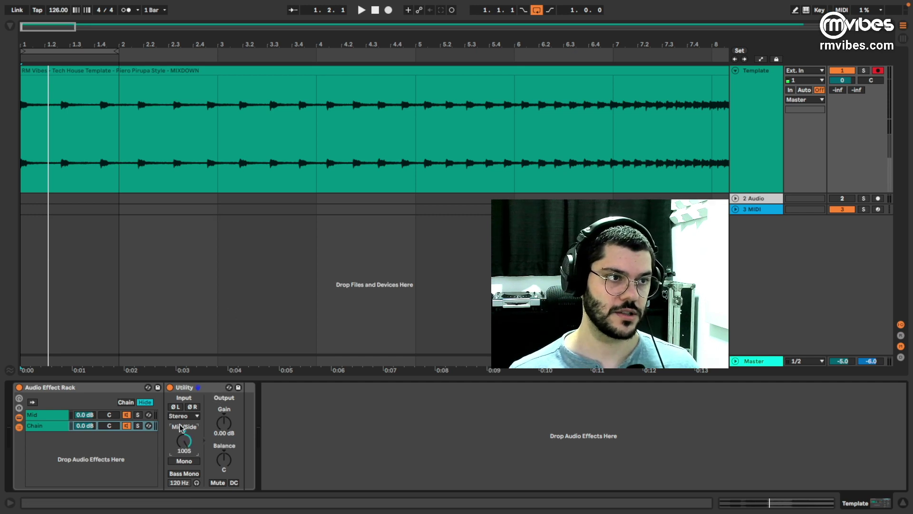
- Rename the new Utility and its chain to Side
right_click(185, 387)
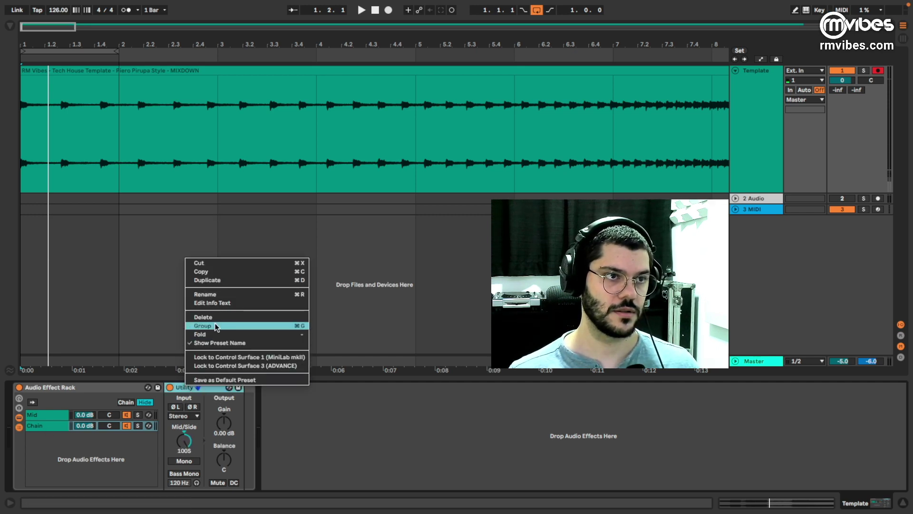
left_click(219, 294)
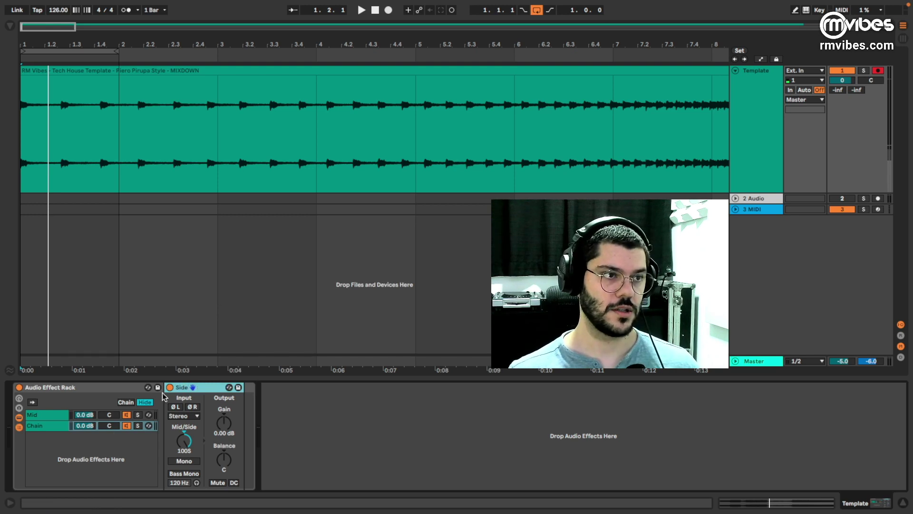
right_click(43, 426)
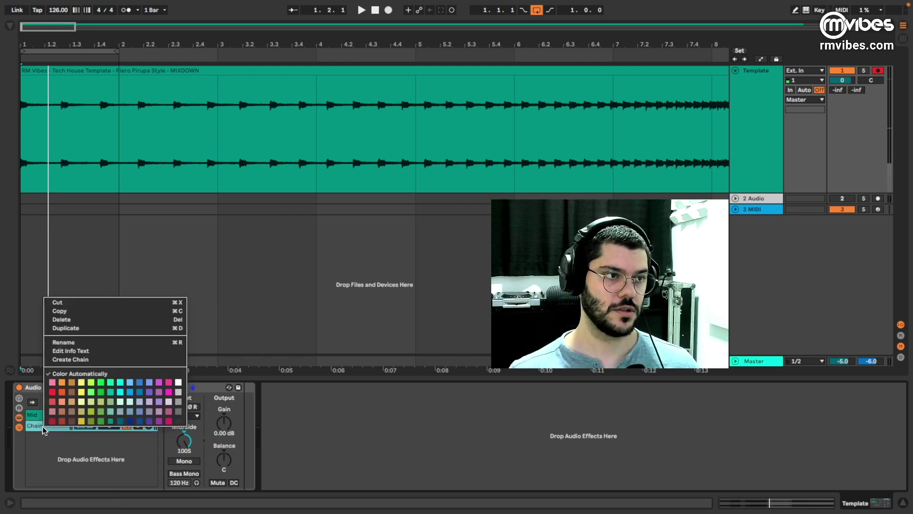
left_click(73, 342)
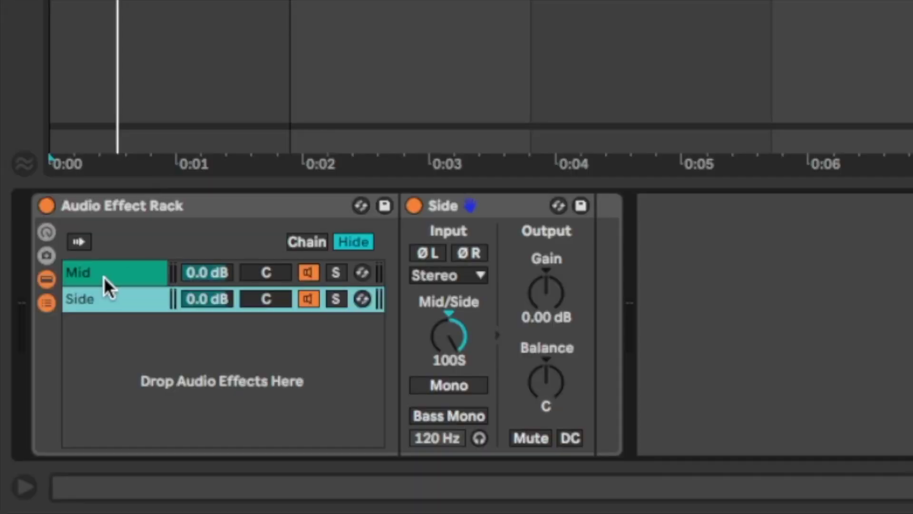
left_click(45, 419)
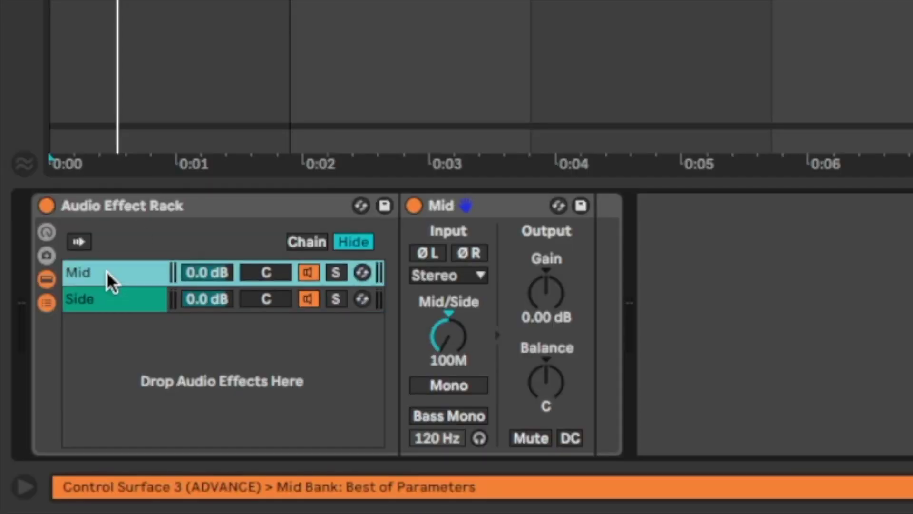
- Compare the whole Audio Effect Rack bypassed and active, leaving it switched on
left_click(110, 297)
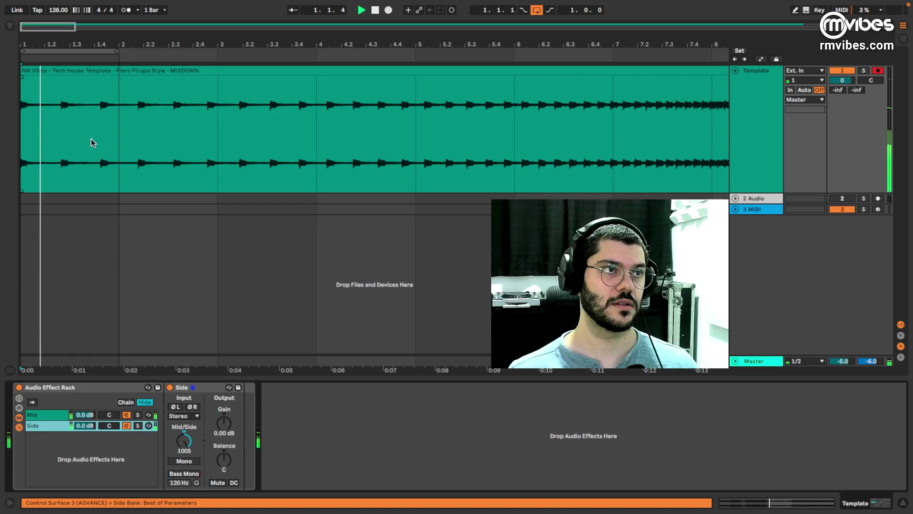
left_click(19, 387)
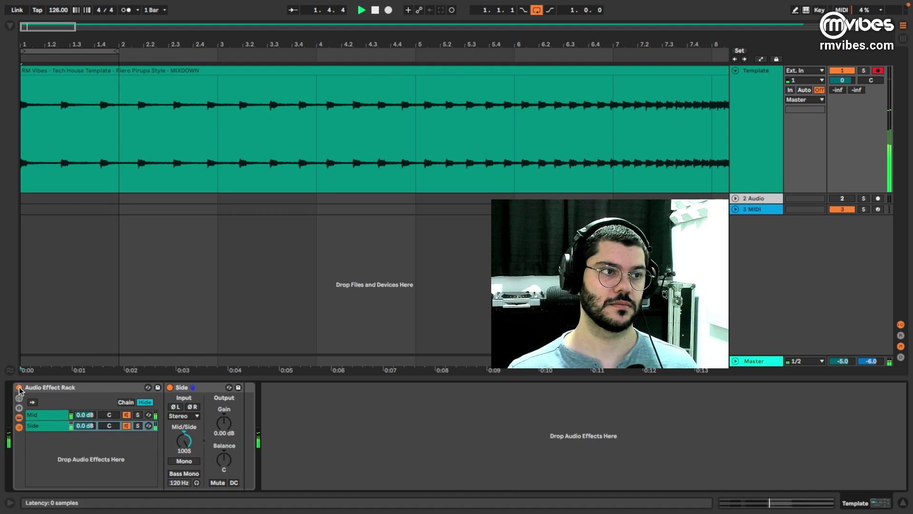
left_click(19, 387)
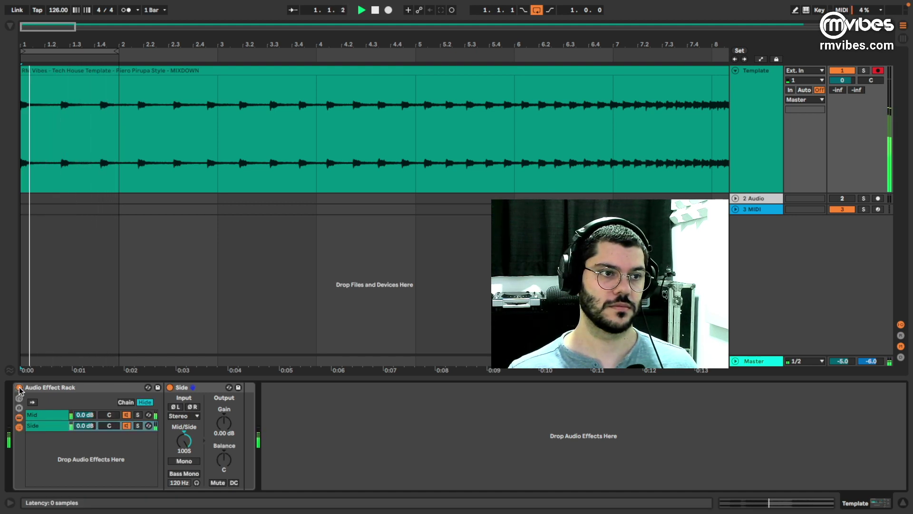
left_click(19, 388)
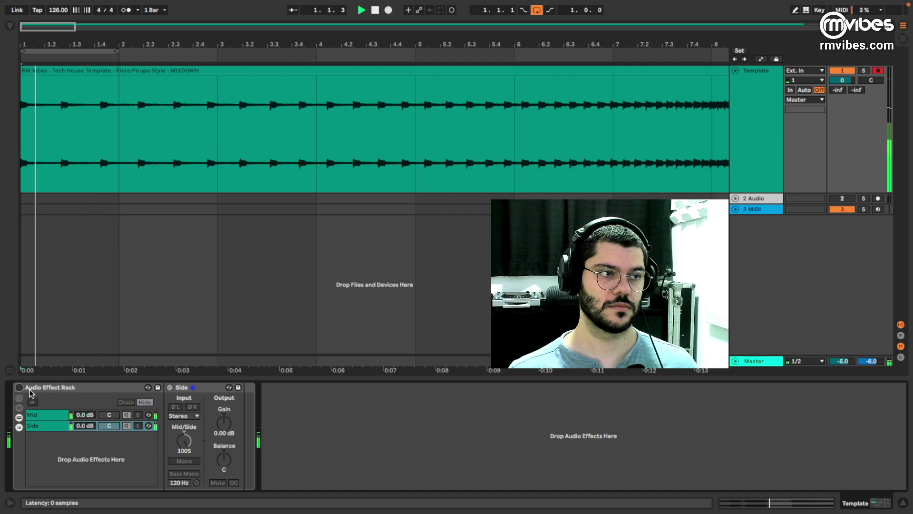
left_click(91, 404)
left_click(19, 387)
- Fold the Side and Mid Utility devices into narrow strips and select the Mid chain
double_click(190, 387)
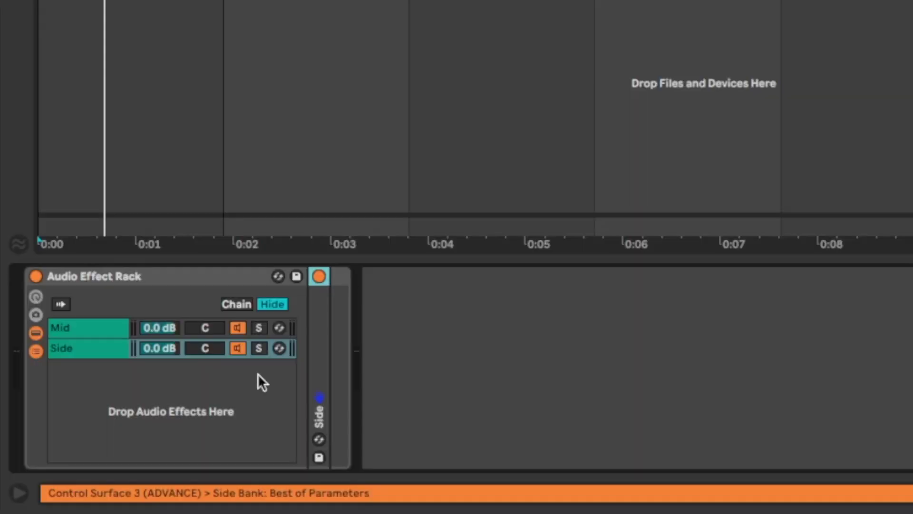
left_click(106, 327)
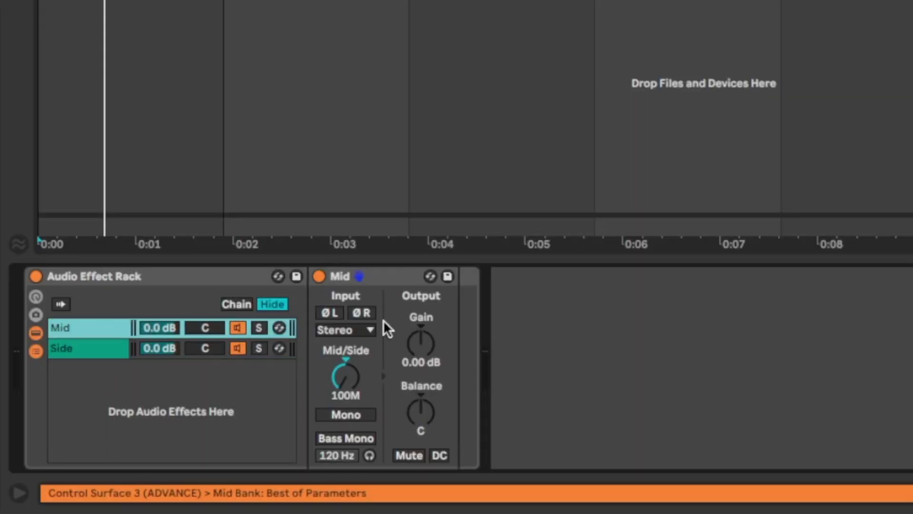
double_click(406, 278)
left_click(101, 323)
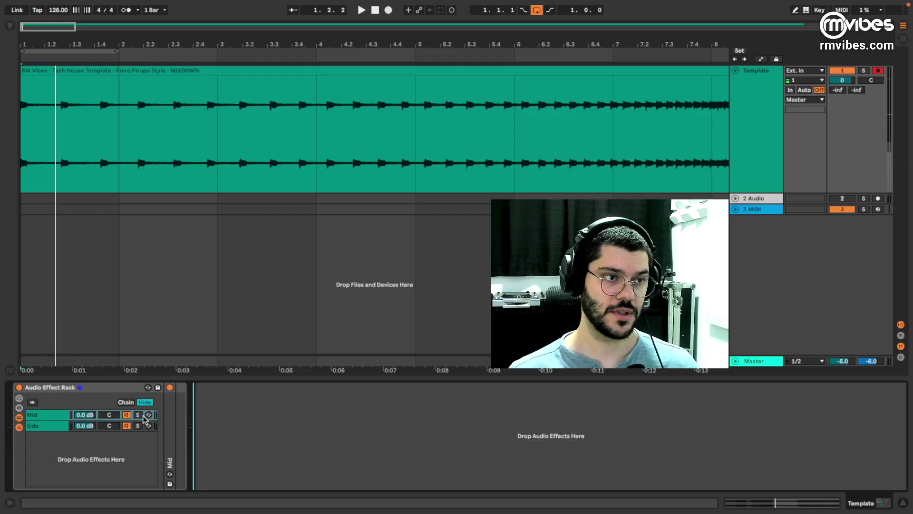
- Start playback and solo the Mid chain, then the Side chain, leaving Side soloed
key("space")
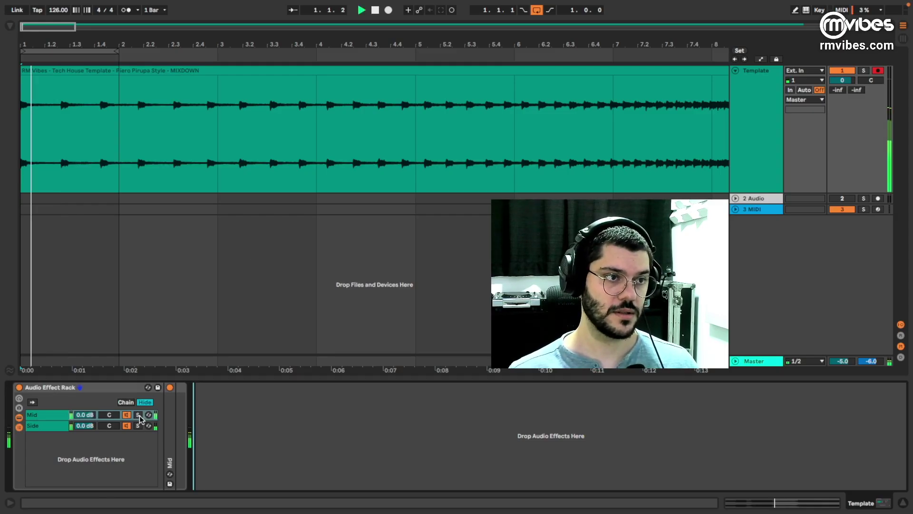
left_click(138, 415)
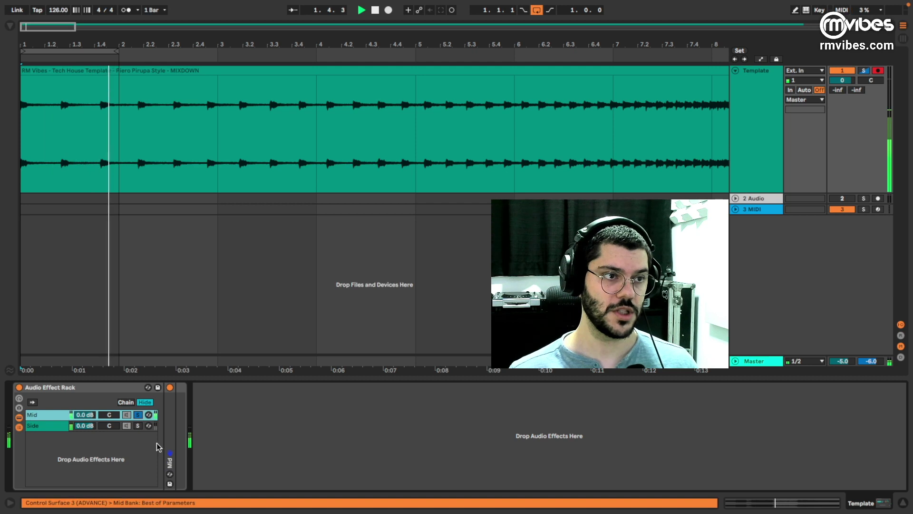
left_click(138, 426)
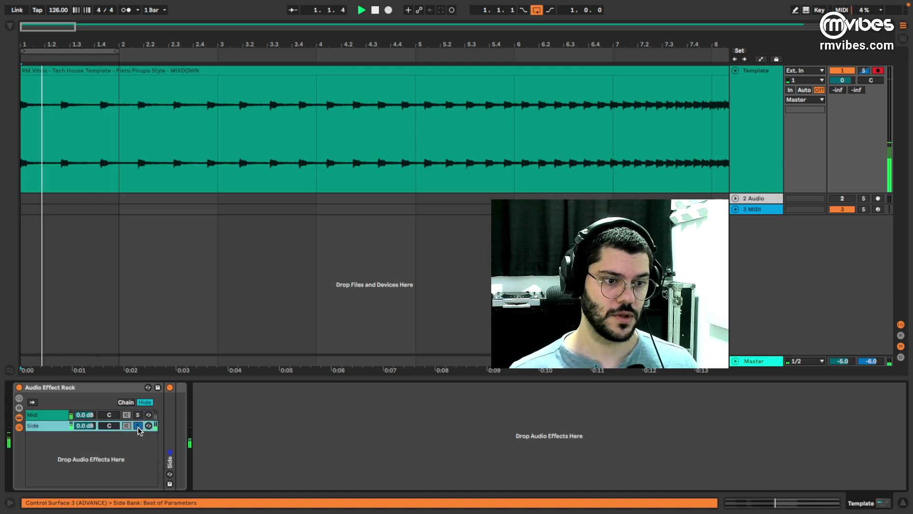
left_click(138, 426)
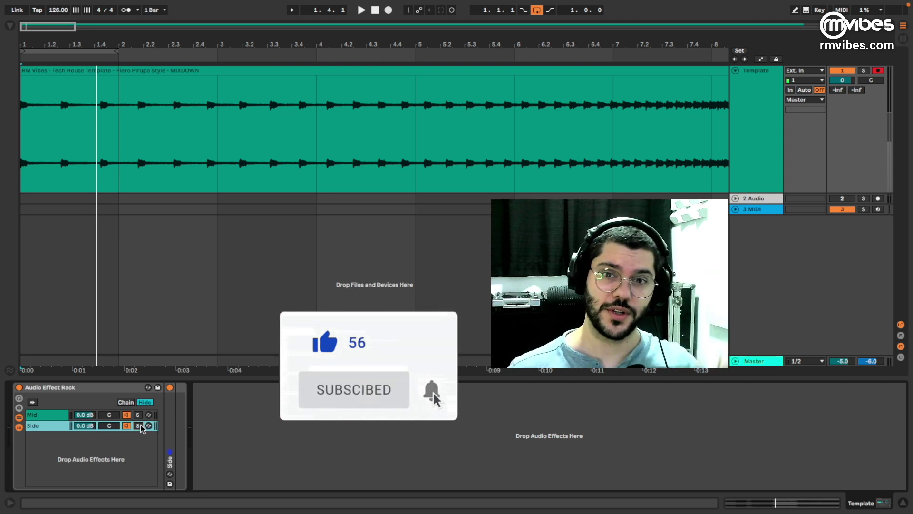
left_click(139, 425)
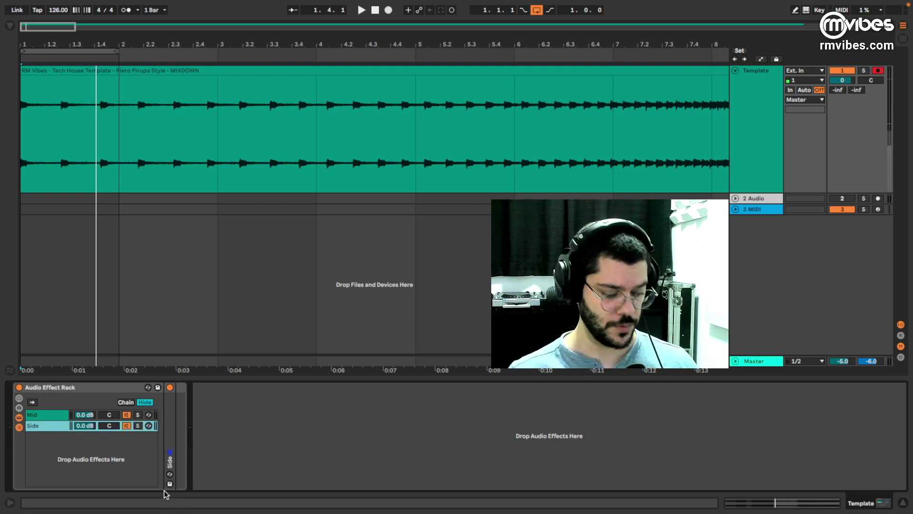
key("ctrl+f")
type("vertigo")
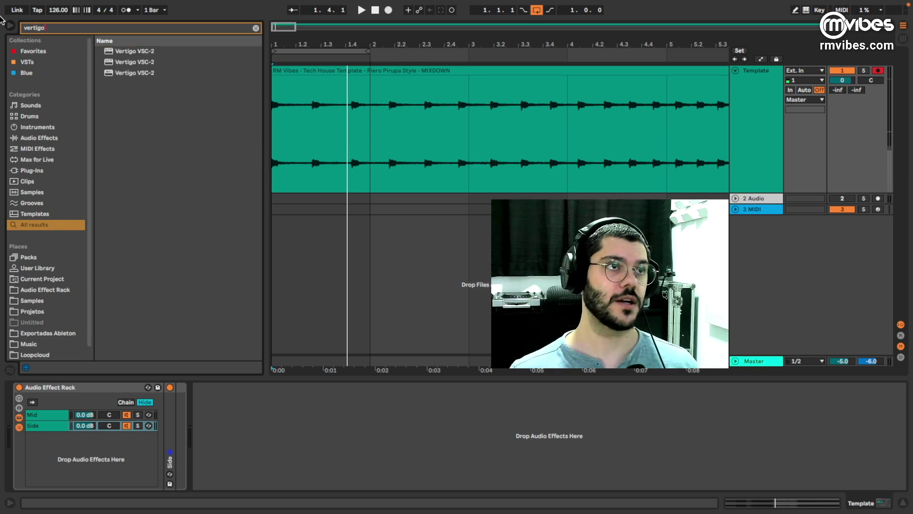
left_click_drag(185, 73, 48, 415)
scroll(288, 96, "down", 10)
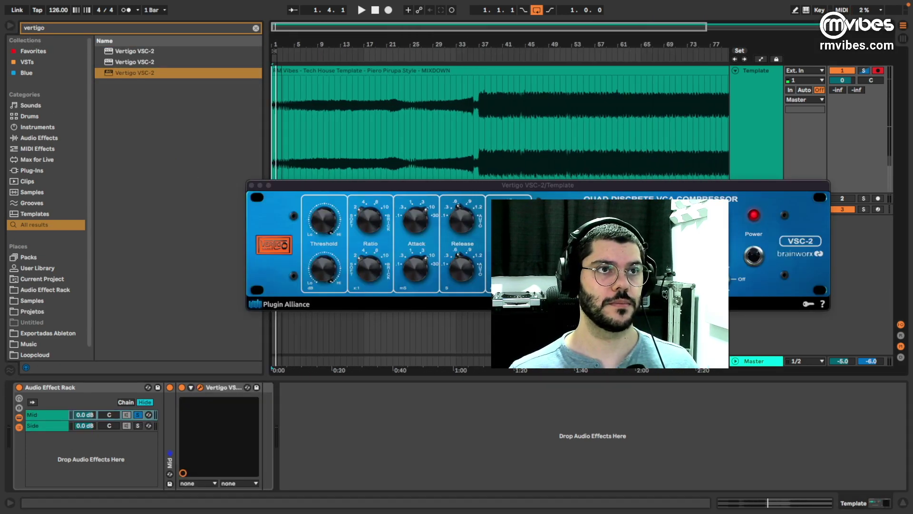
scroll(462, 170, "up", 8)
left_click(342, 100)
key("space")
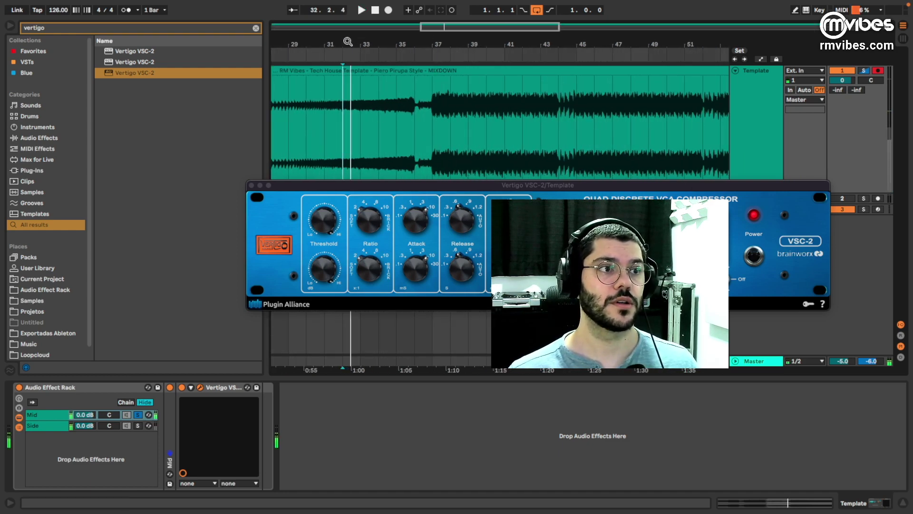
key("space")
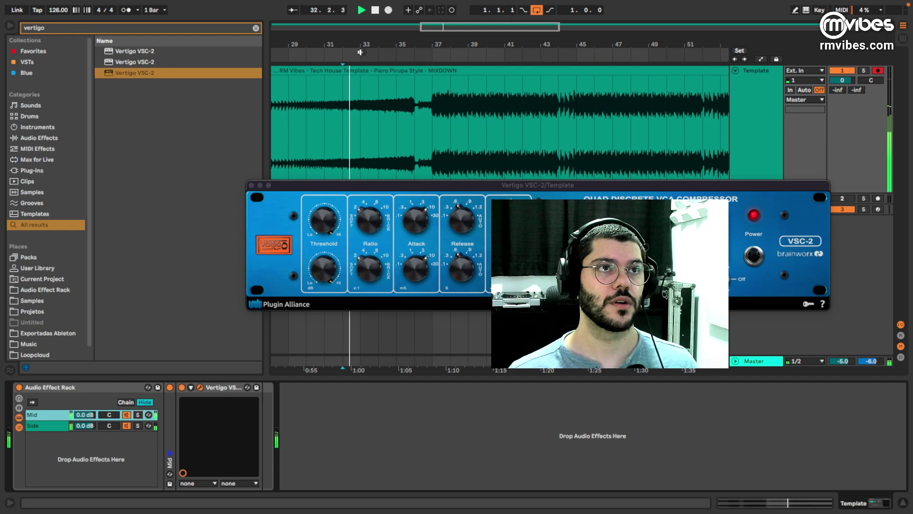
scroll(454, 102, "up", 2)
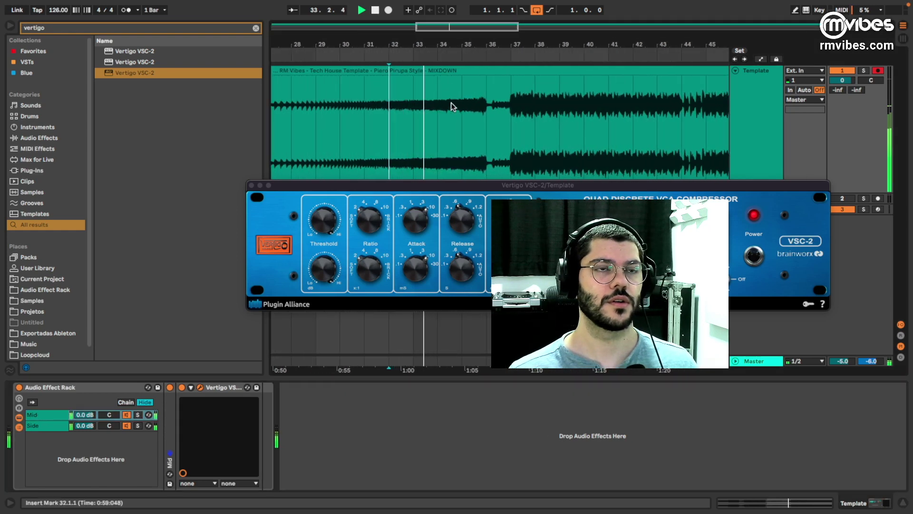
scroll(514, 122, "down", 2)
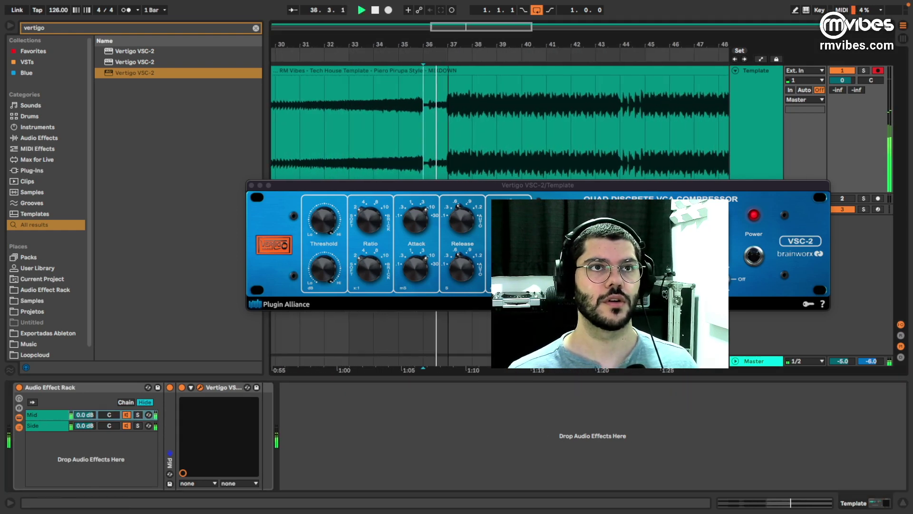
scroll(361, 104, "up", 1)
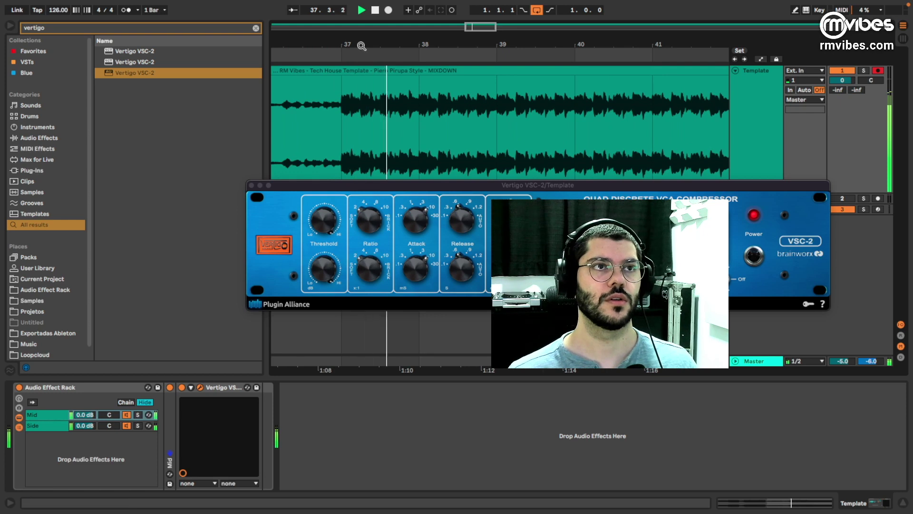
scroll(372, 96, "up", 1)
scroll(380, 102, "up", 1)
scroll(381, 102, "up", 1)
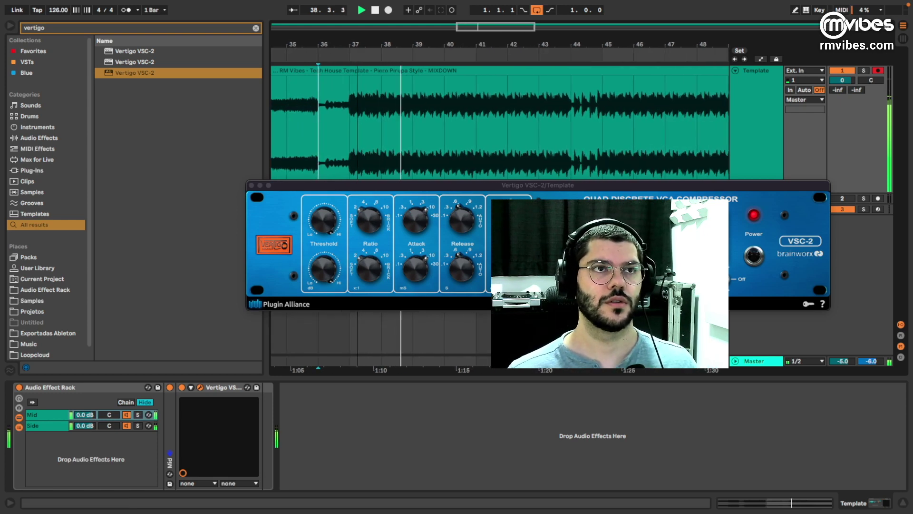
scroll(429, 111, "left", 2)
- Loop bars 37–39 with Cmd+L and play them with the Mid chain soloed
key("space")
left_click_drag(392, 105, 478, 115)
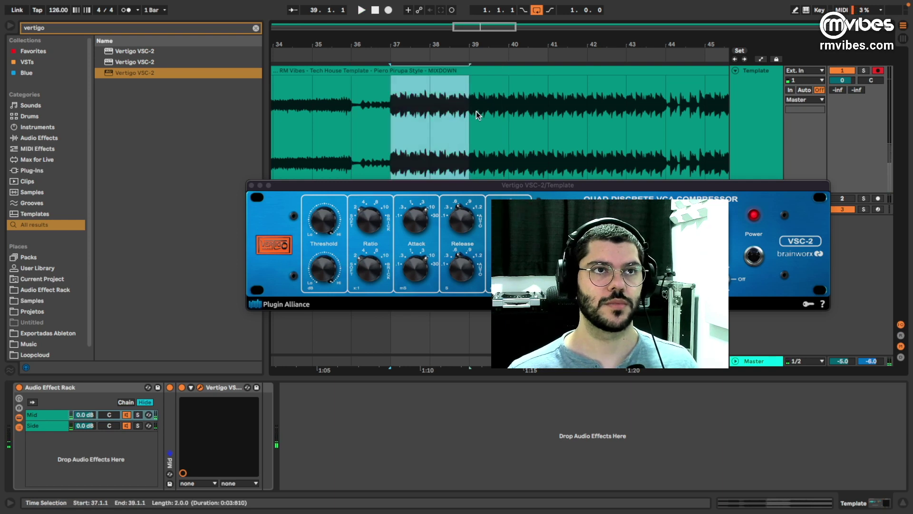
key("super+l")
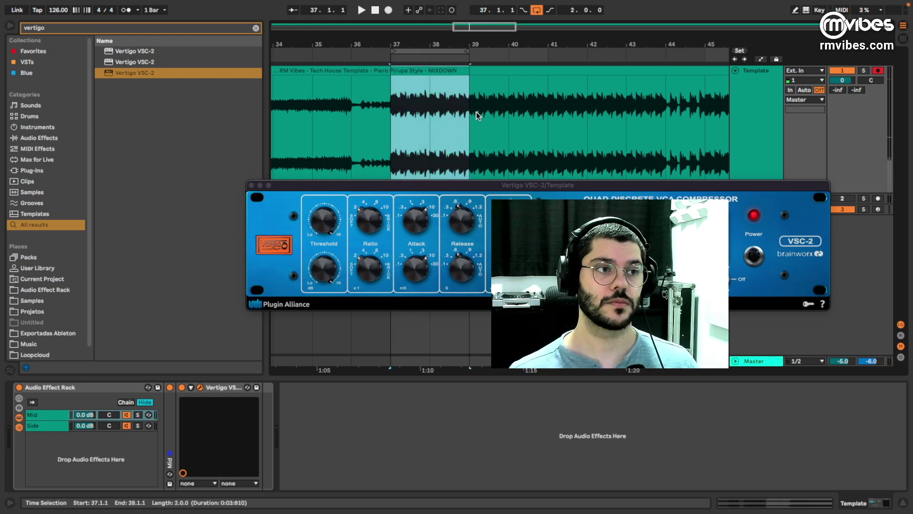
left_click(48, 410)
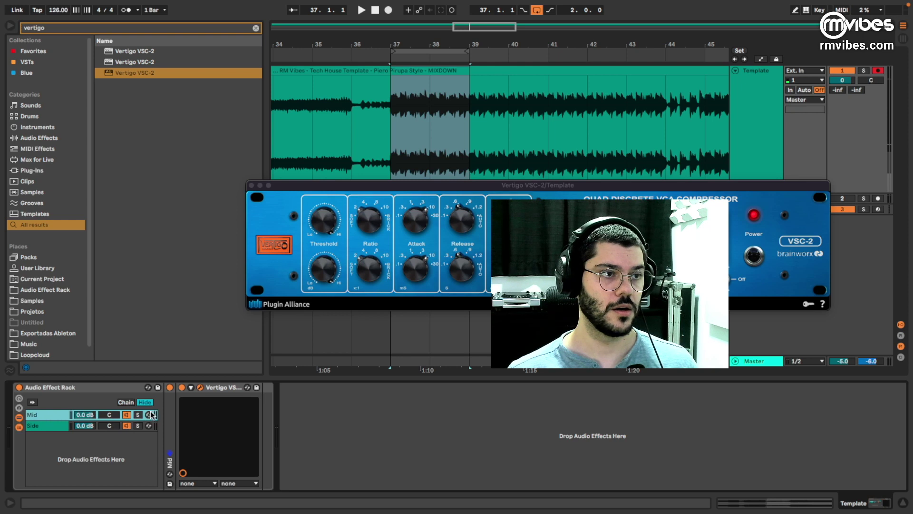
left_click(138, 415)
key("space")
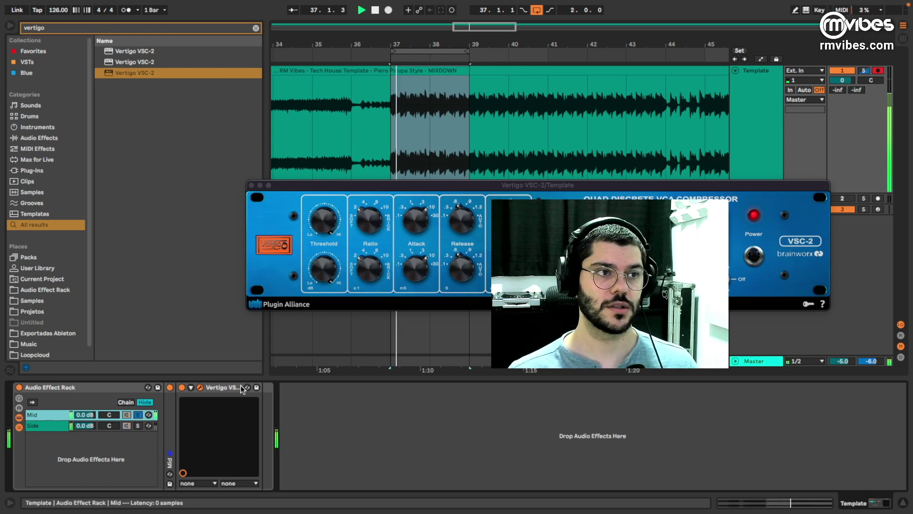
- Show the Mid chain's VSC-2 window, move it up and left, and hide the browser
left_click(252, 392)
left_click_drag(510, 186, 523, 203)
left_click(10, 25)
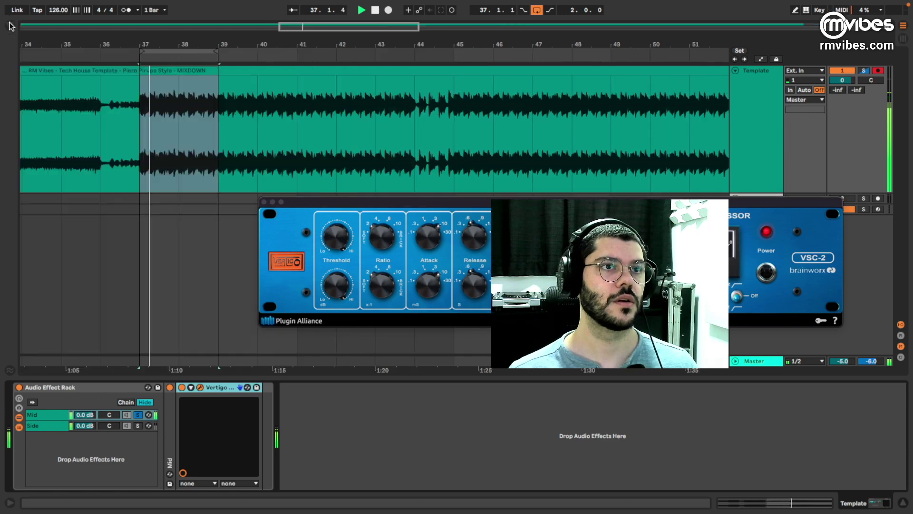
left_click_drag(380, 202, 218, 81)
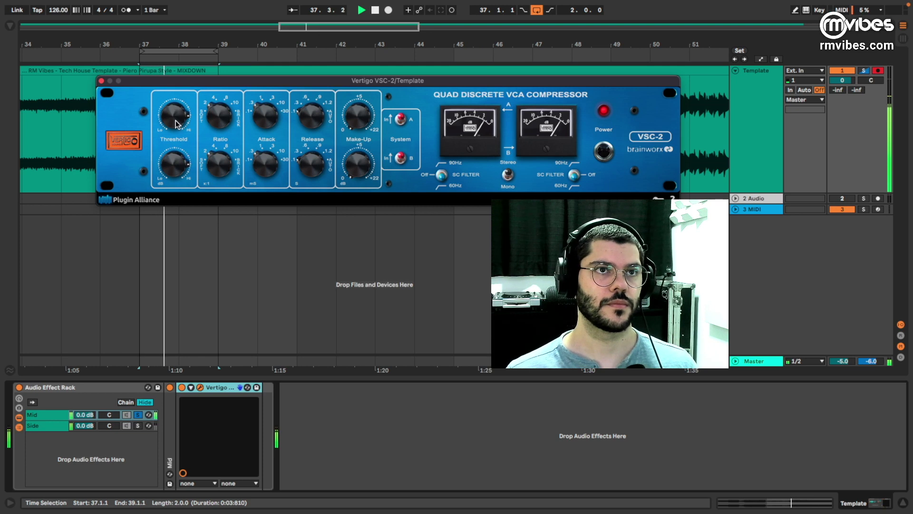
key("space")
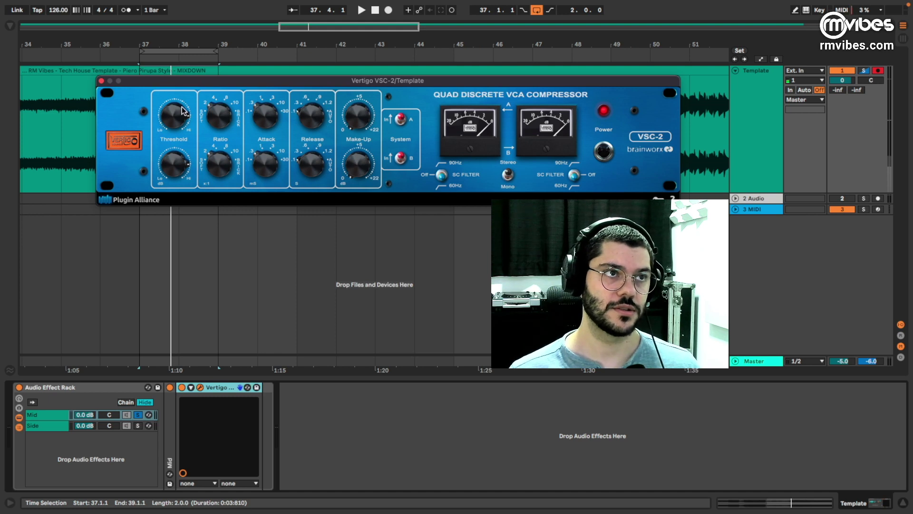
key("space")
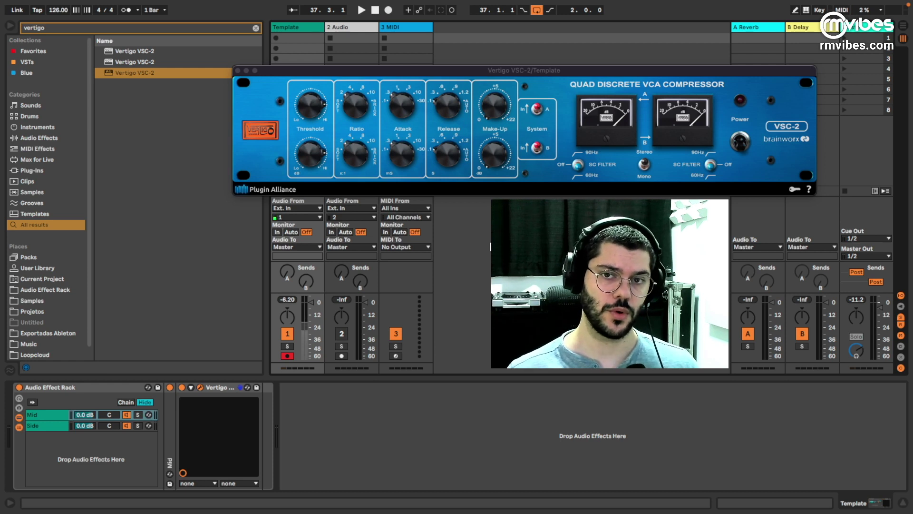
- Play the loop with the Mid chain's VSC-2 bypassed, then switch it back on
key("space")
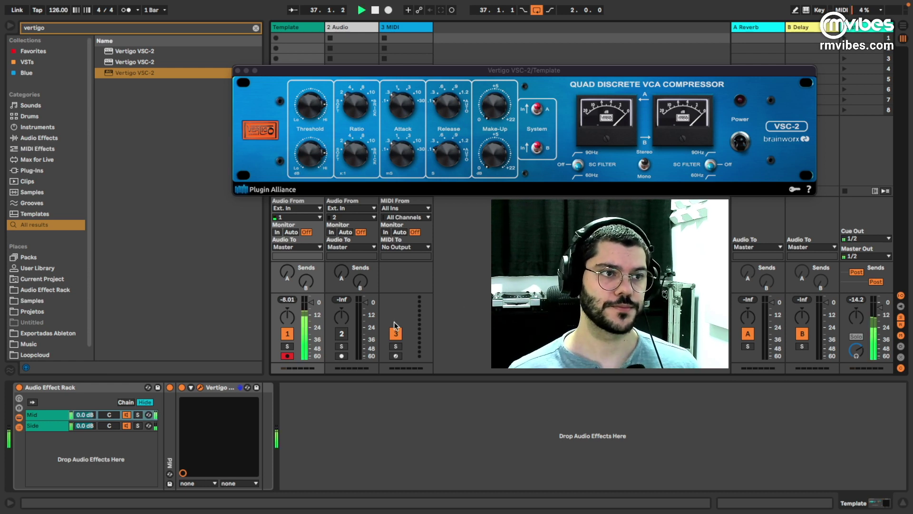
key("space")
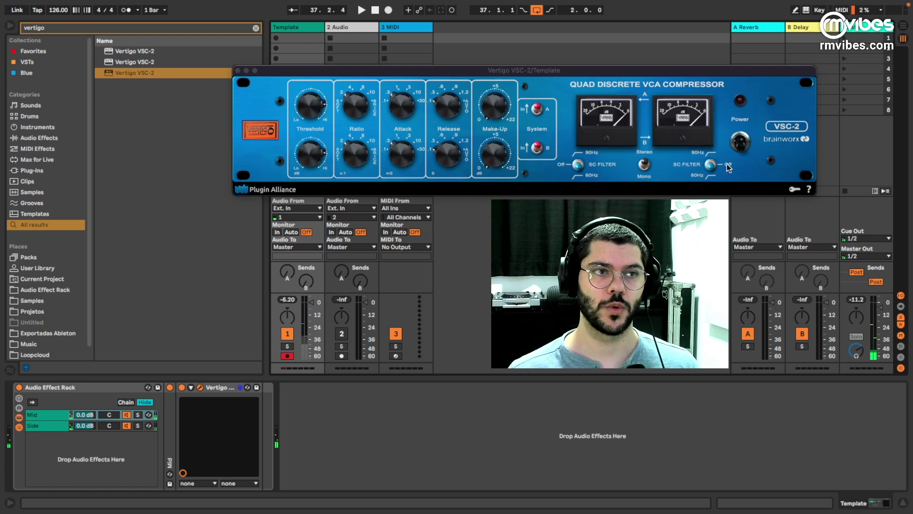
left_click(181, 387)
key("space")
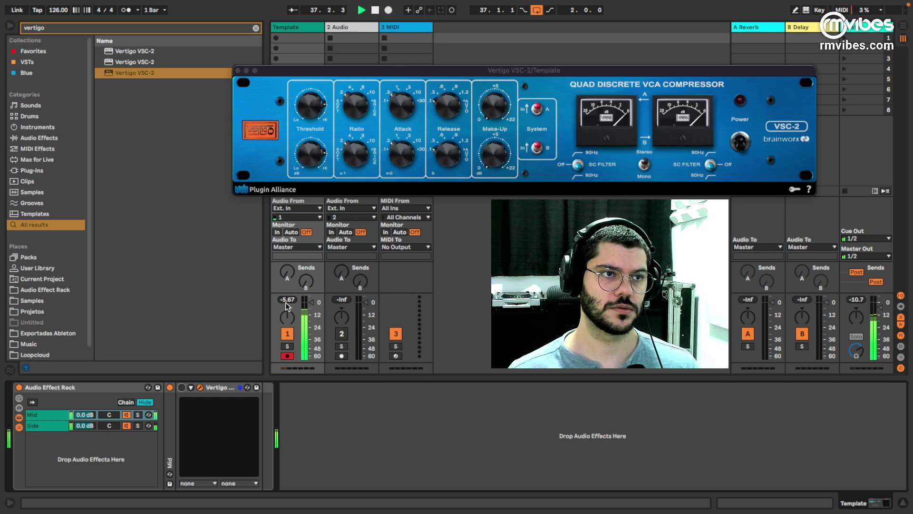
left_click(182, 387)
key("space")
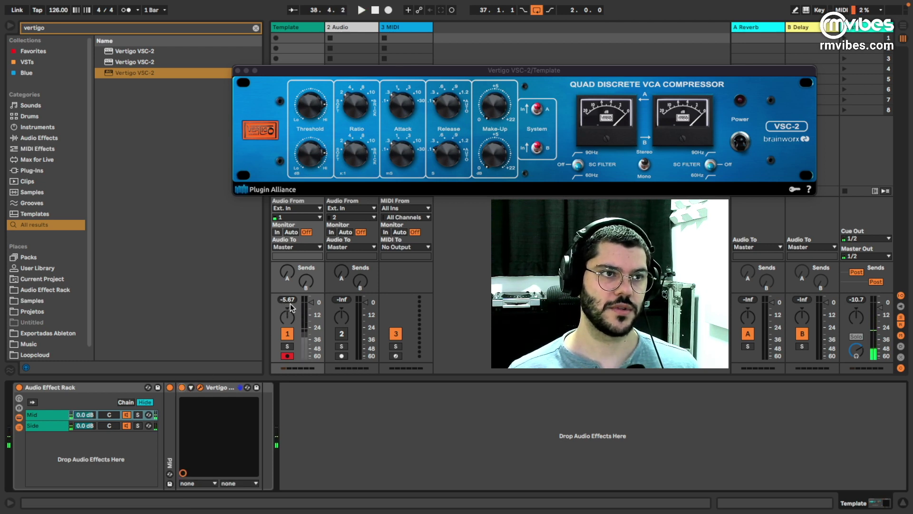
key("space")
- Bypass and re-enable the VSC-2 again, reset track 1's peak meter, and close the plugin window
left_click(740, 141)
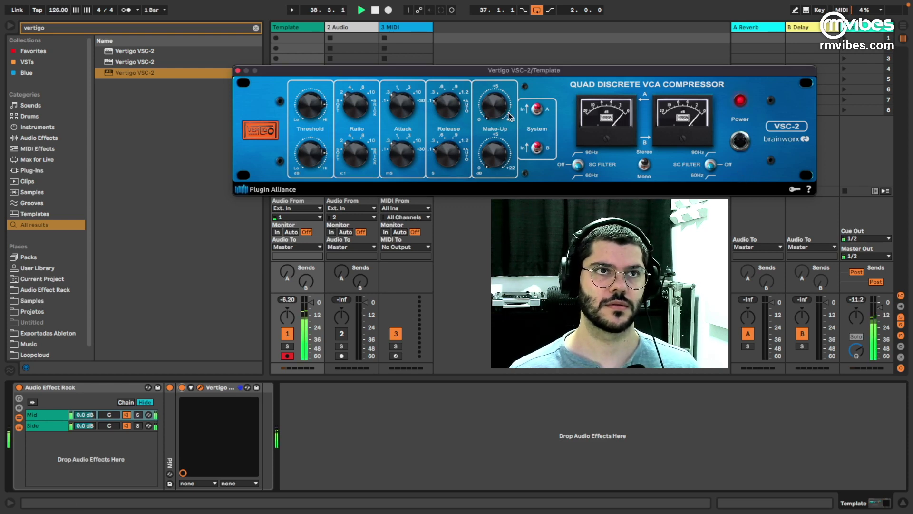
key("space")
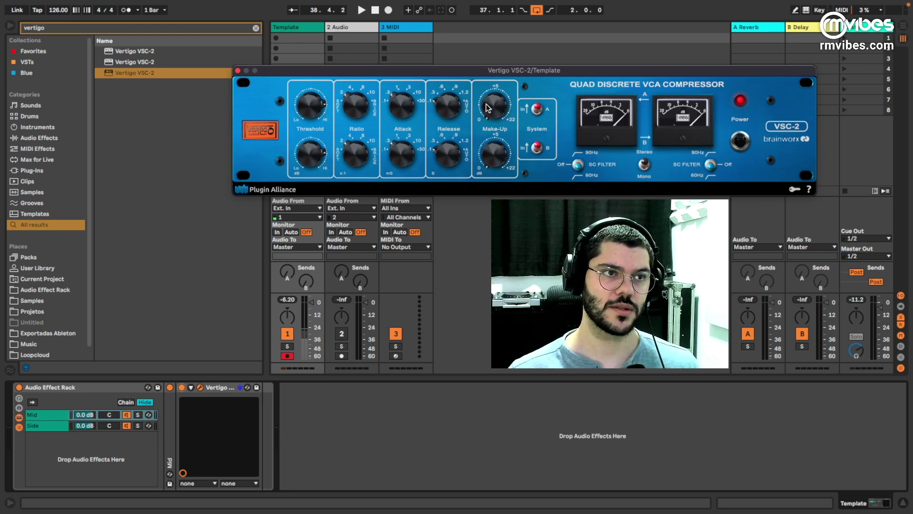
key("space")
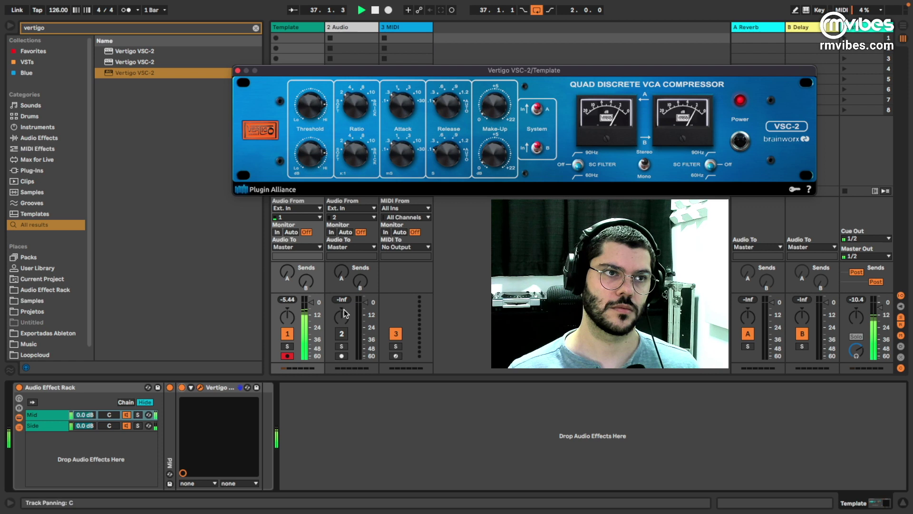
left_click(366, 429)
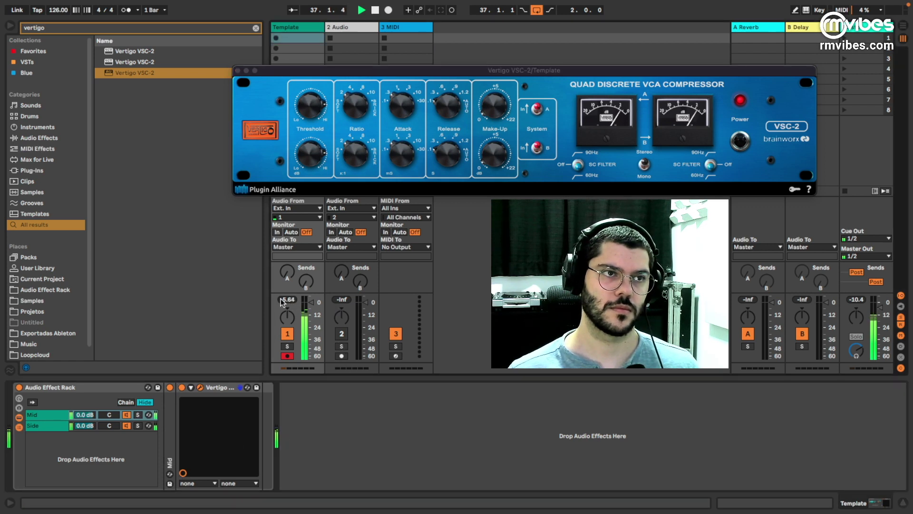
left_click(181, 387)
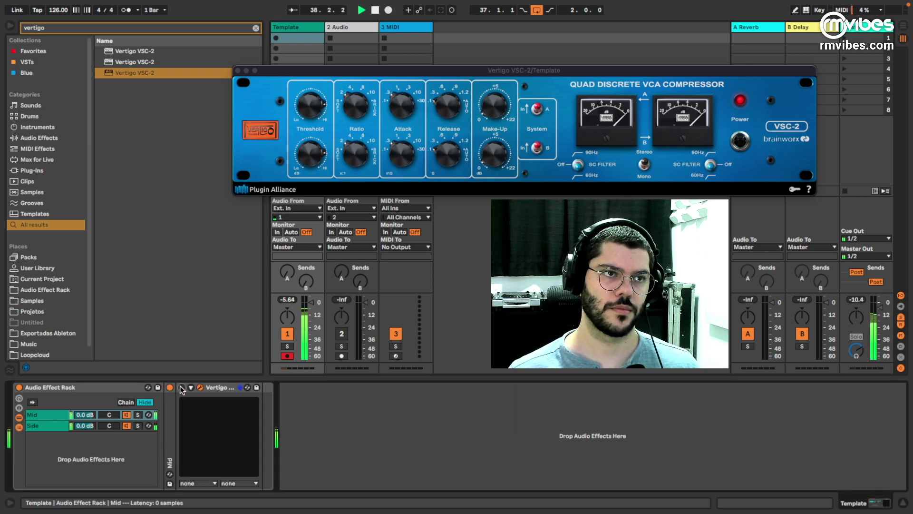
left_click(296, 300)
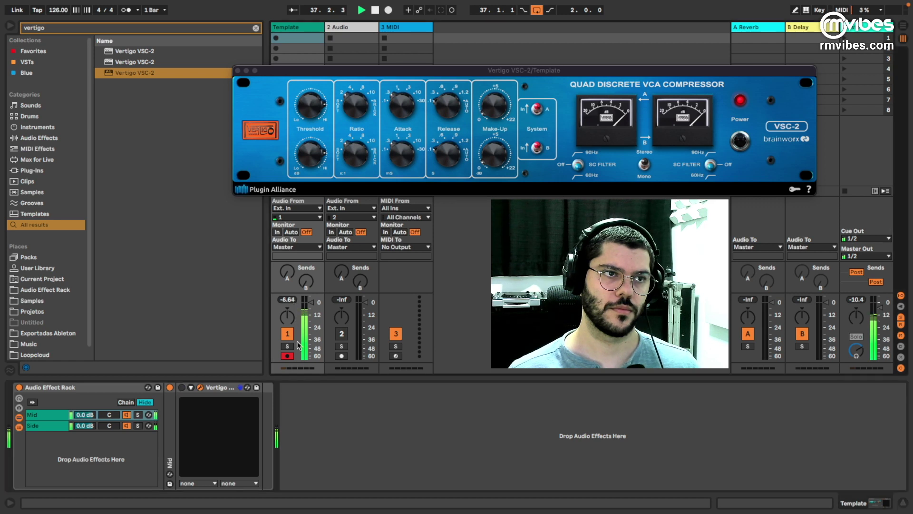
left_click(182, 387)
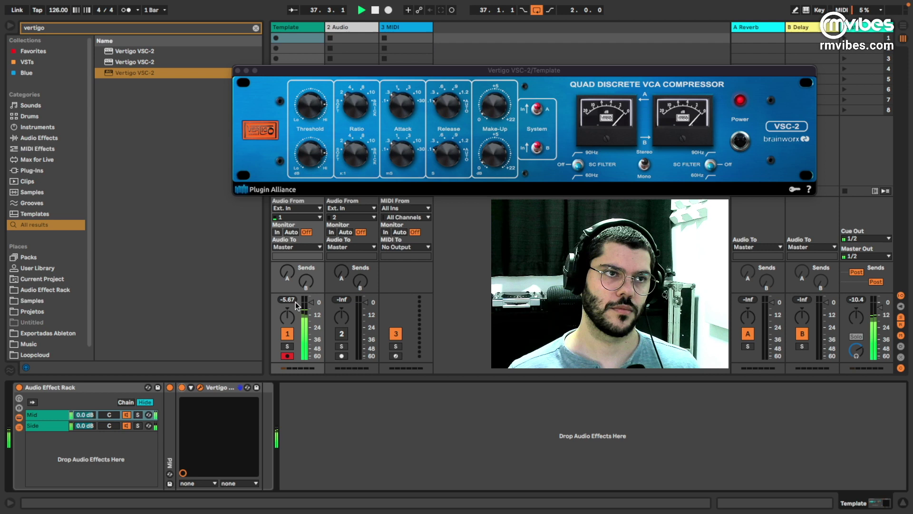
key("space")
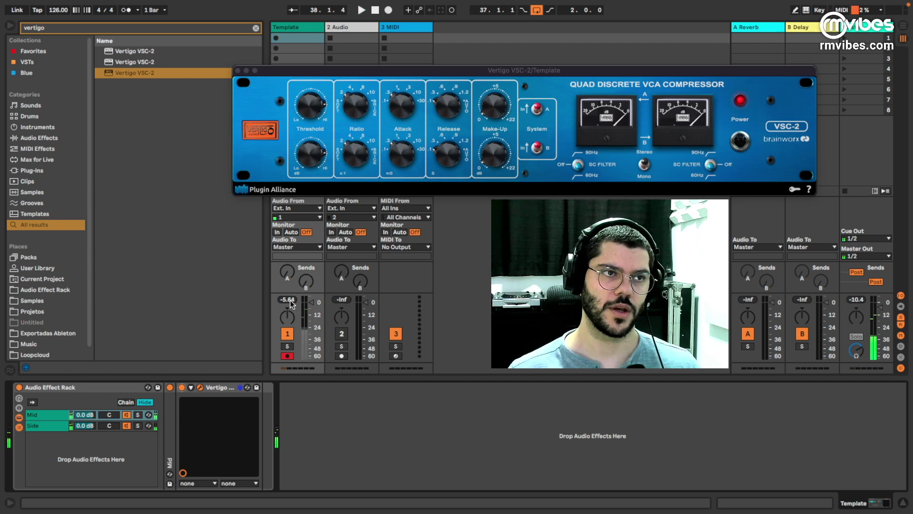
left_click(200, 387)
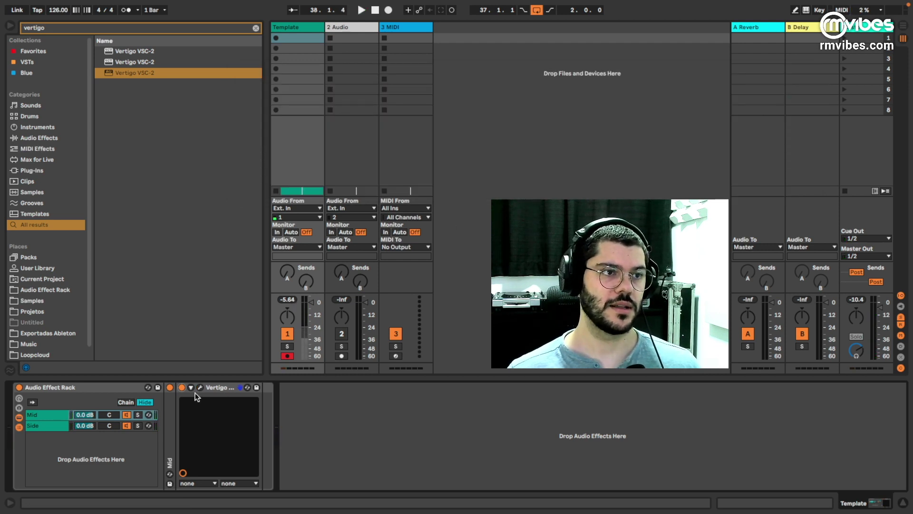
- Add a Vertigo VSC-2 compressor to the Side chain and briefly play it
left_click(52, 417)
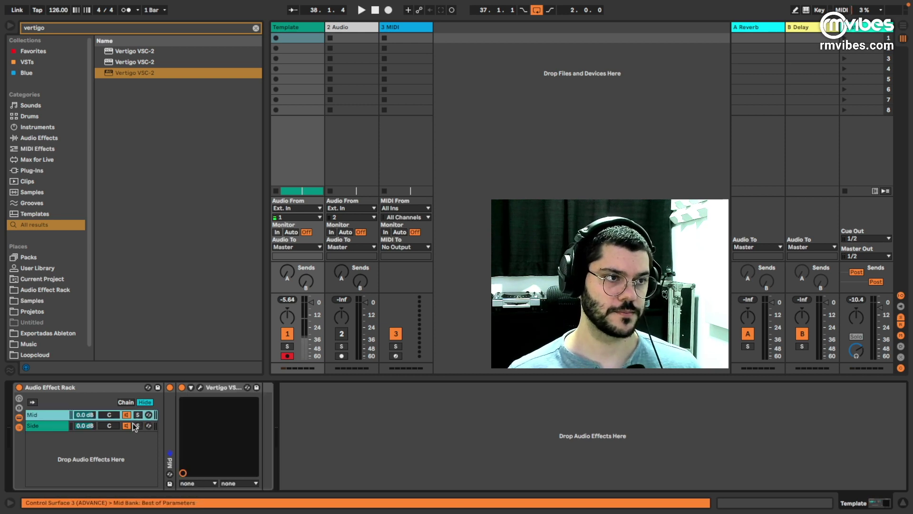
left_click(49, 425)
left_click_drag(150, 73, 174, 408)
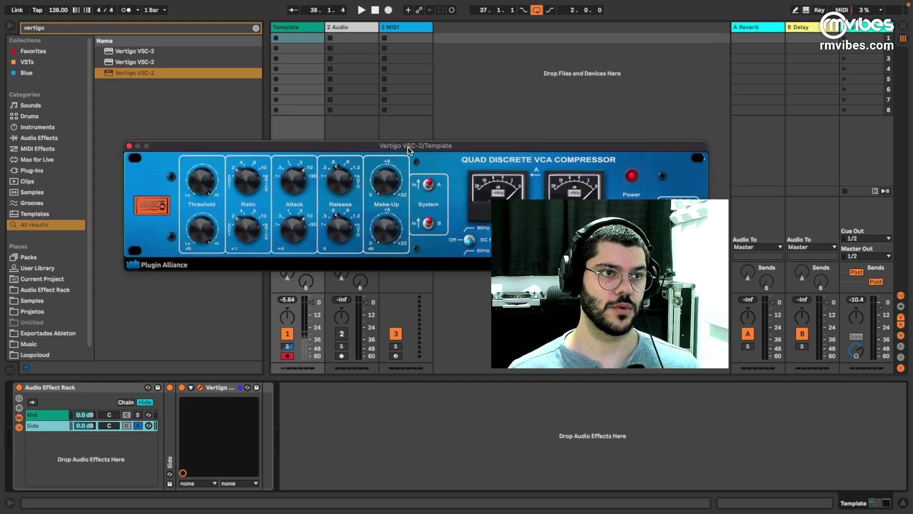
key("space")
key("space")
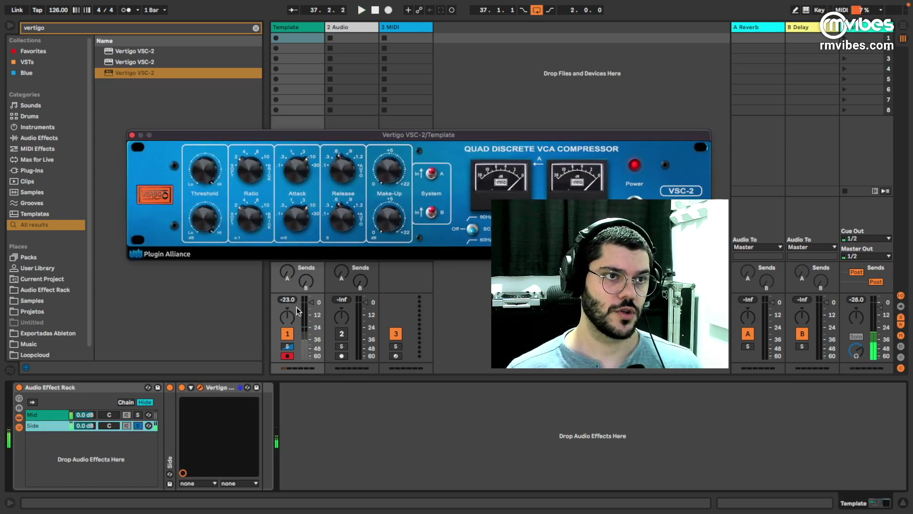
key("space")
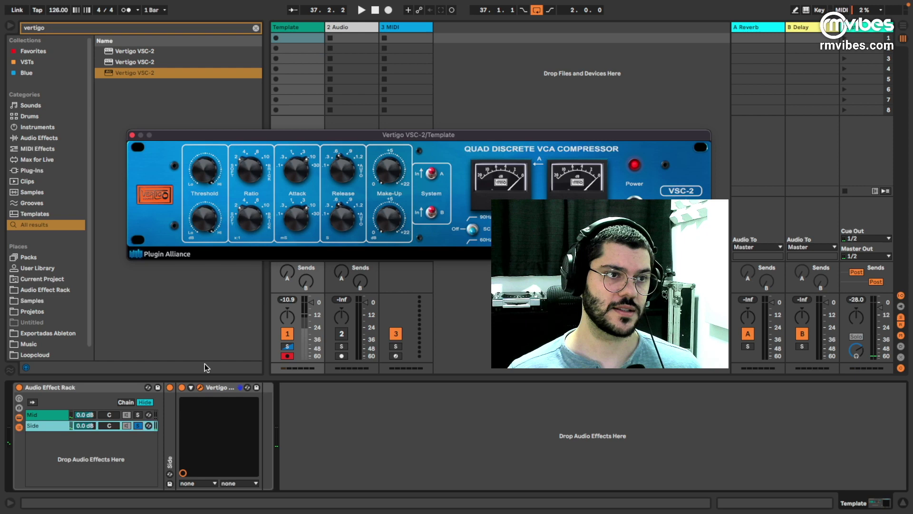
- Lower the Side VSC-2's two Threshold controls and audition the heavier compression
left_click_drag(204, 173, 199, 208)
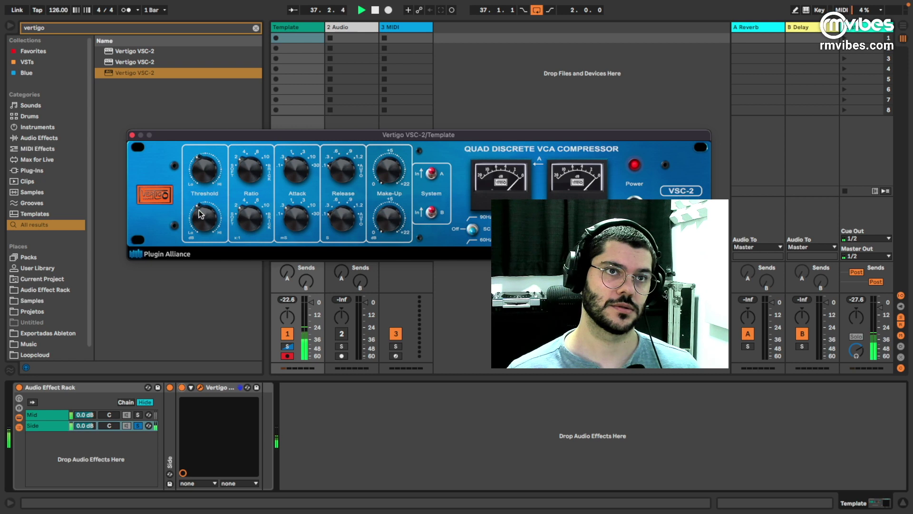
left_click_drag(207, 156, 202, 171)
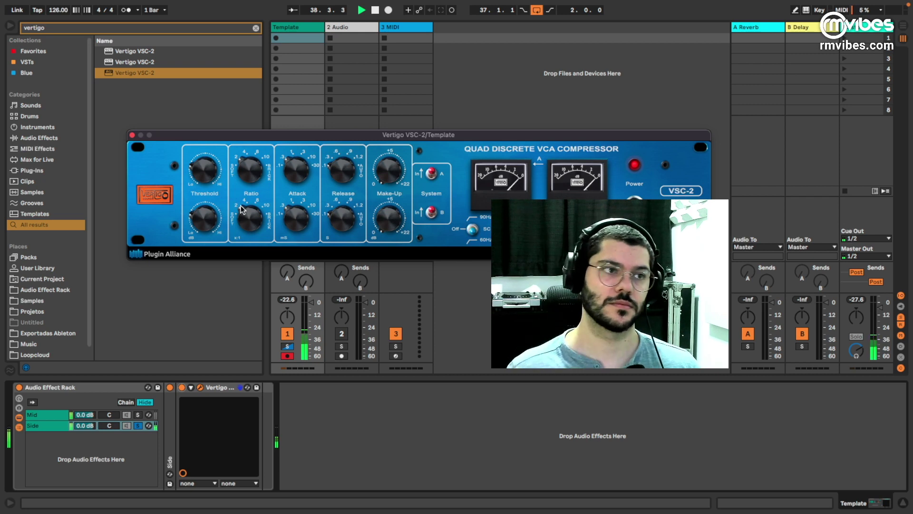
key("space")
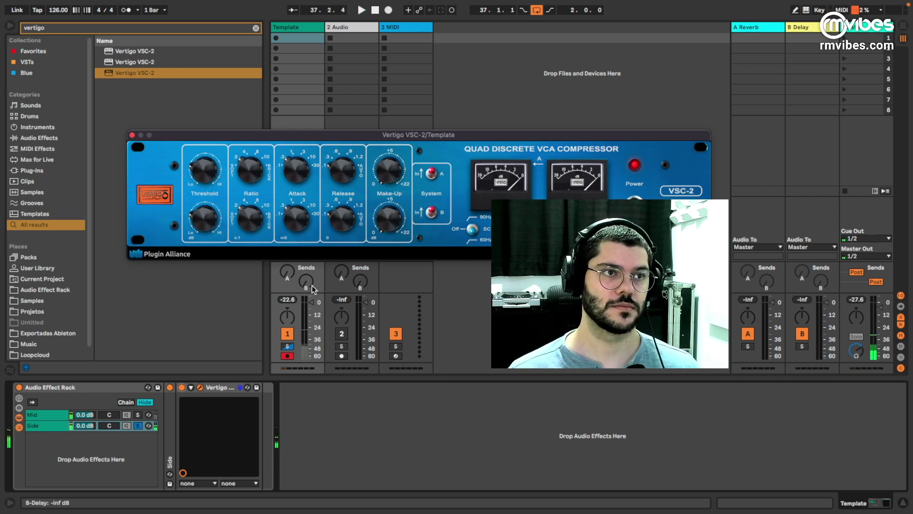
left_click(287, 300)
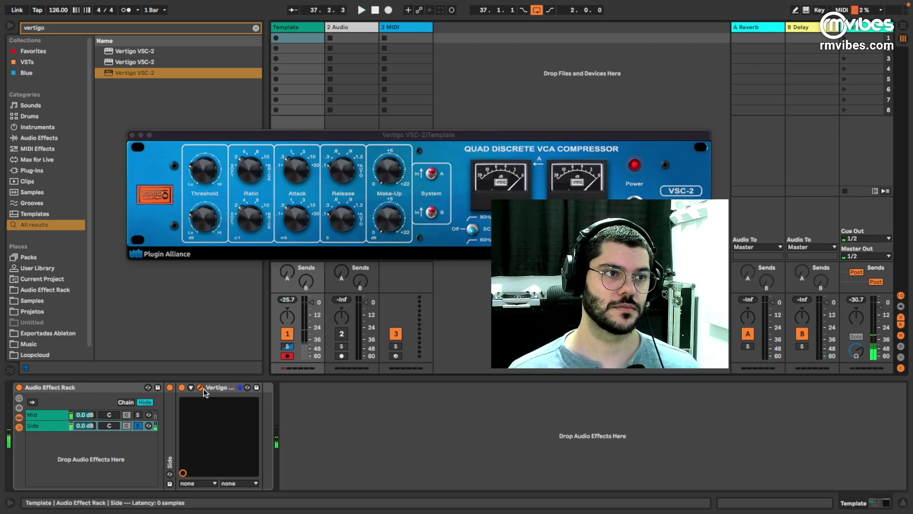
key("space")
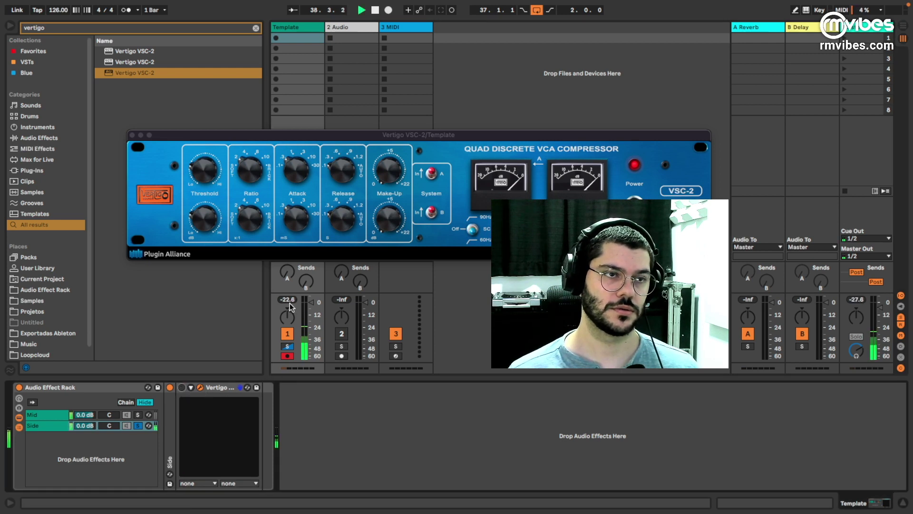
key("space")
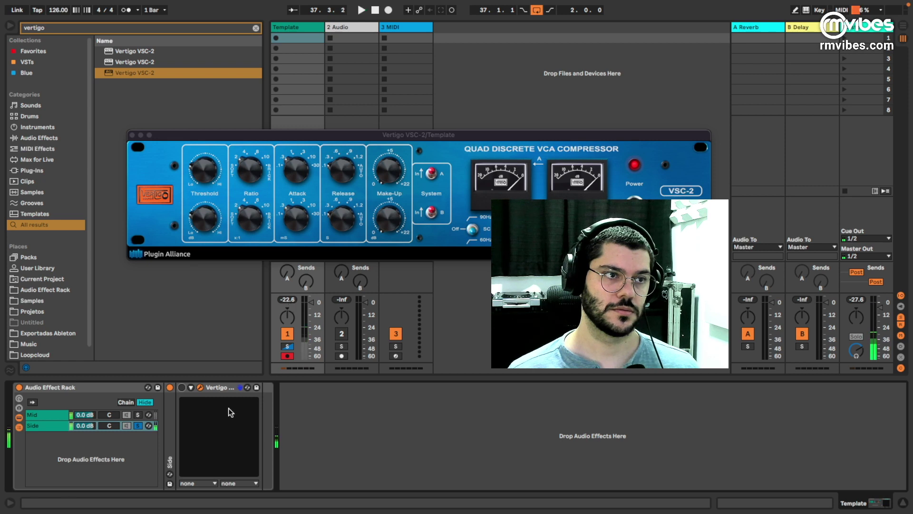
key("space")
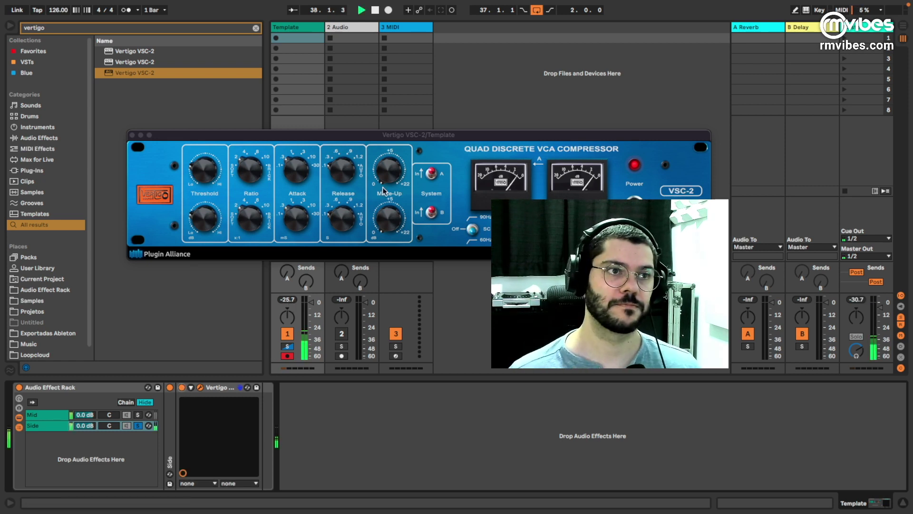
- Compare the Side compressor bypassed and on, then stop playback and unsolo the Side chain
left_click(387, 172)
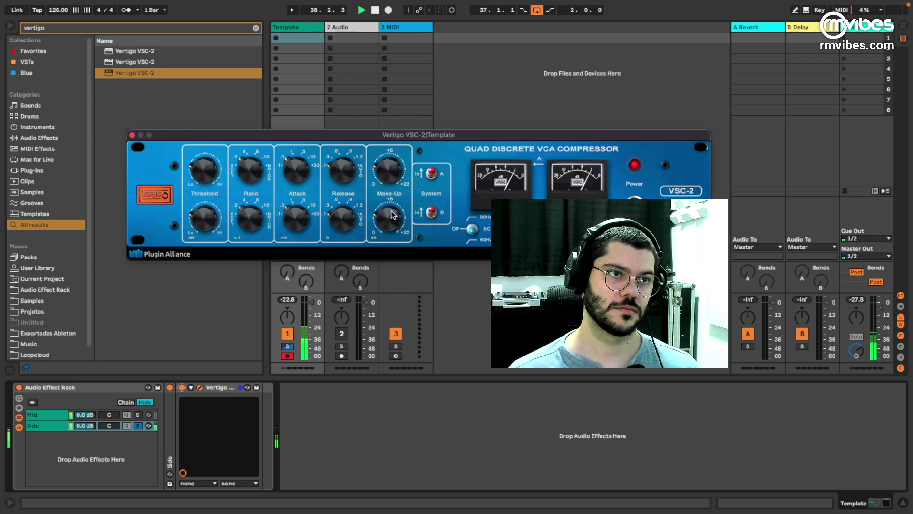
left_click(181, 388)
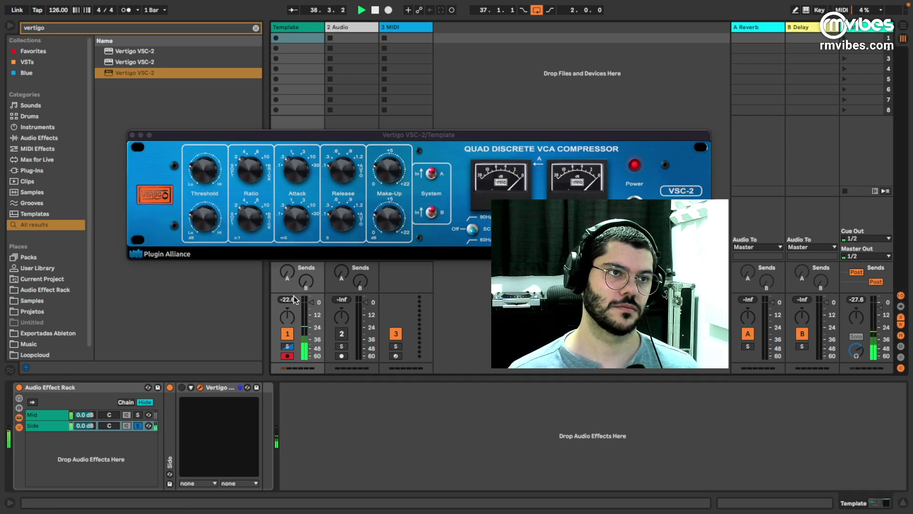
left_click(182, 387)
key("space")
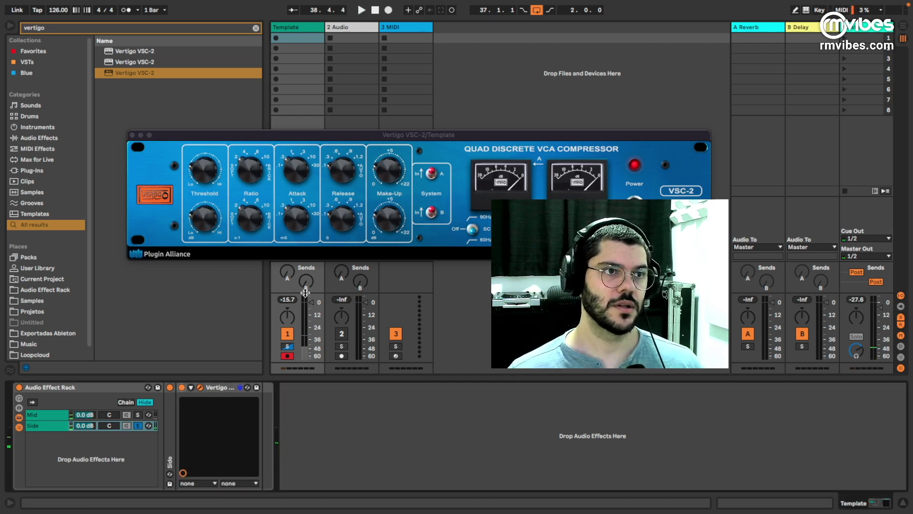
left_click(138, 425)
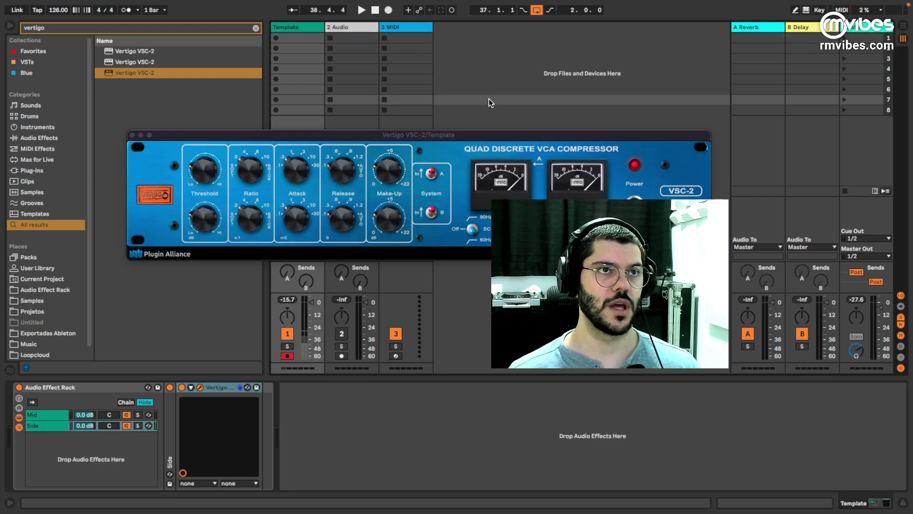
- In Arrangement view, close the VSC-2 plugin window and zoom out on the song
key("Tab")
left_click_drag(189, 135, 280, 184)
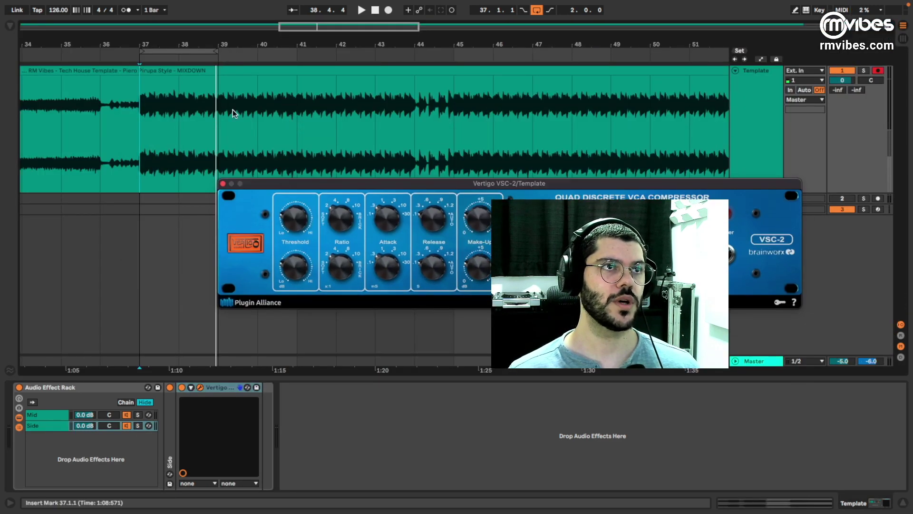
left_click(223, 183)
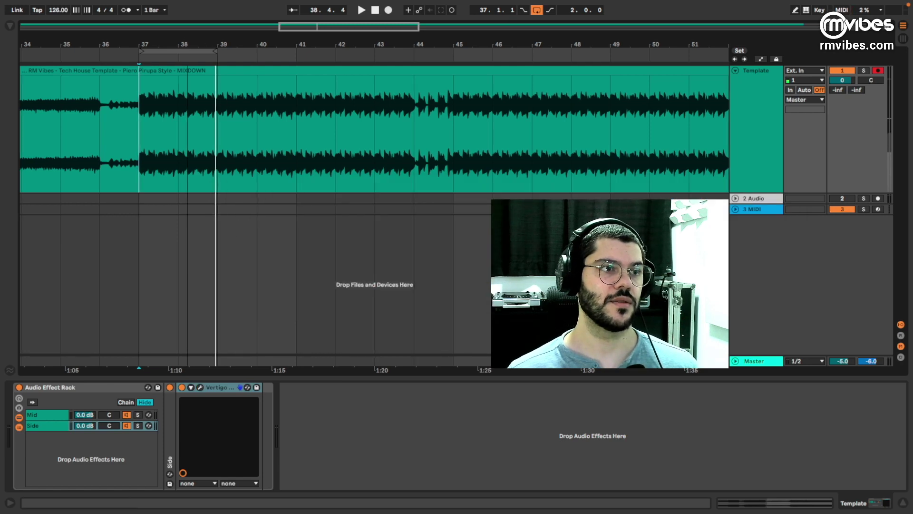
key("minus")
key("minus")
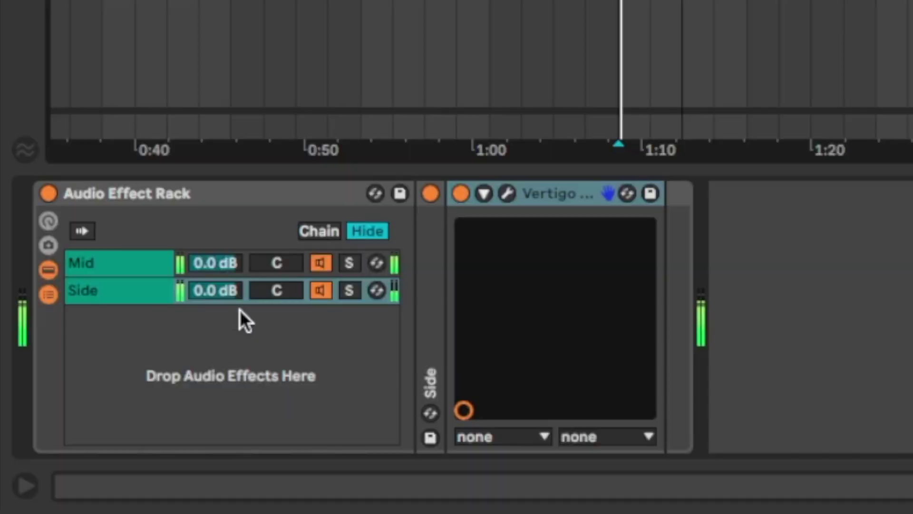
- Compare the Mid/Side rack on and off several times, ending bypassed, and select the rack
left_click(50, 193)
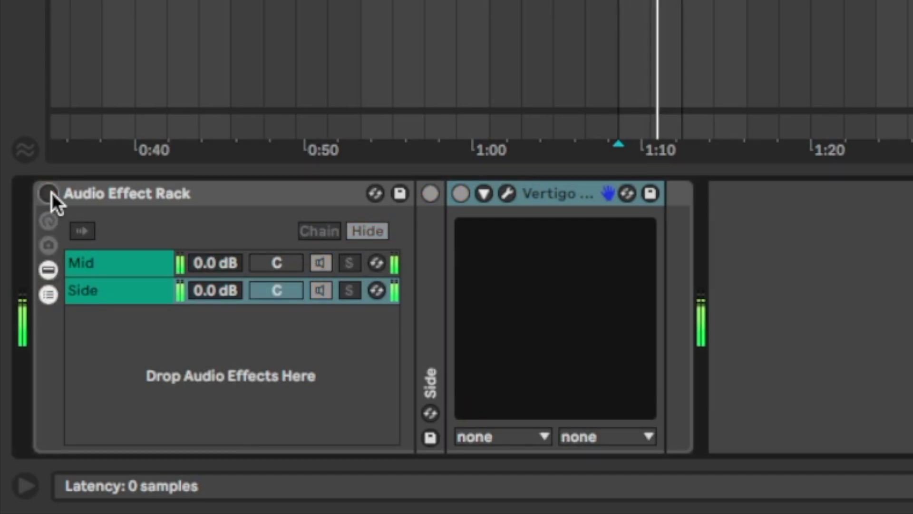
left_click(50, 194)
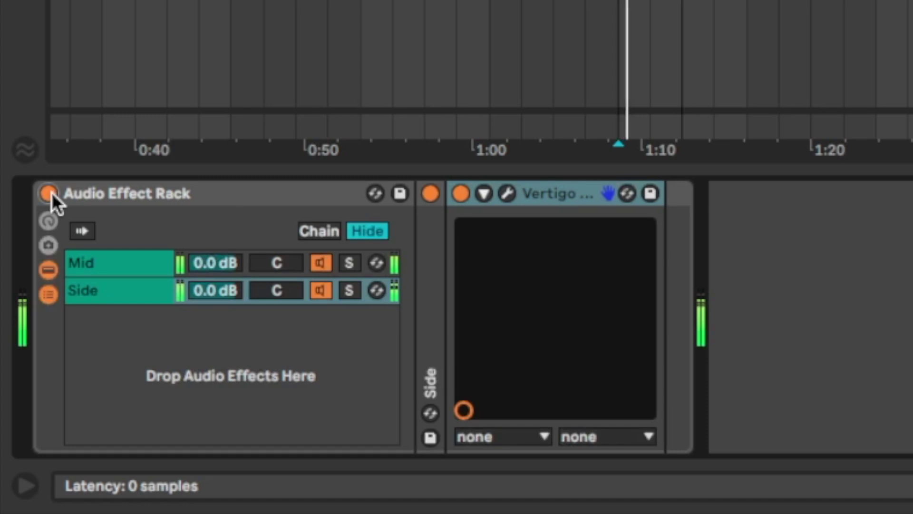
left_click(49, 193)
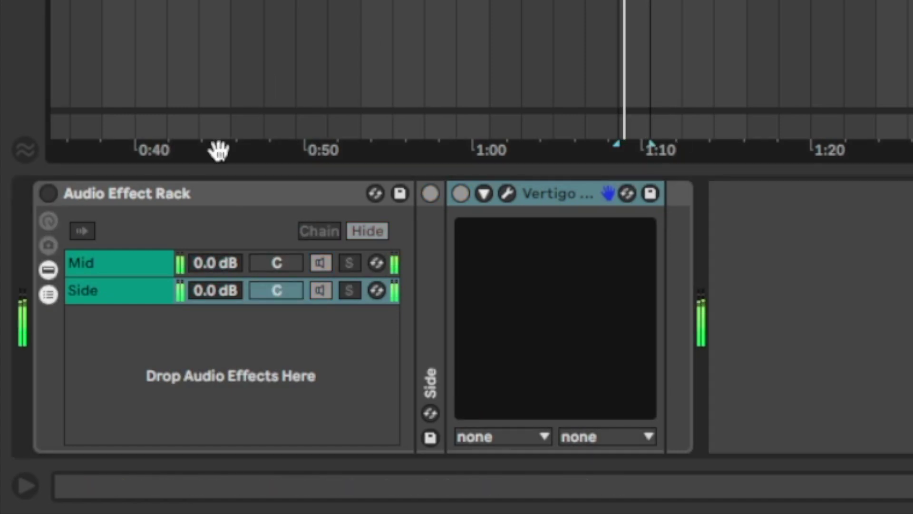
left_click(48, 193)
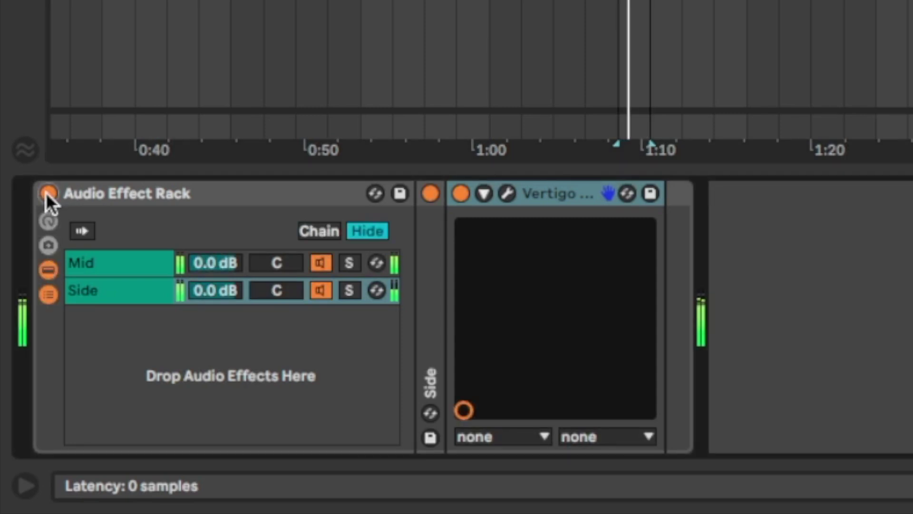
left_click(46, 192)
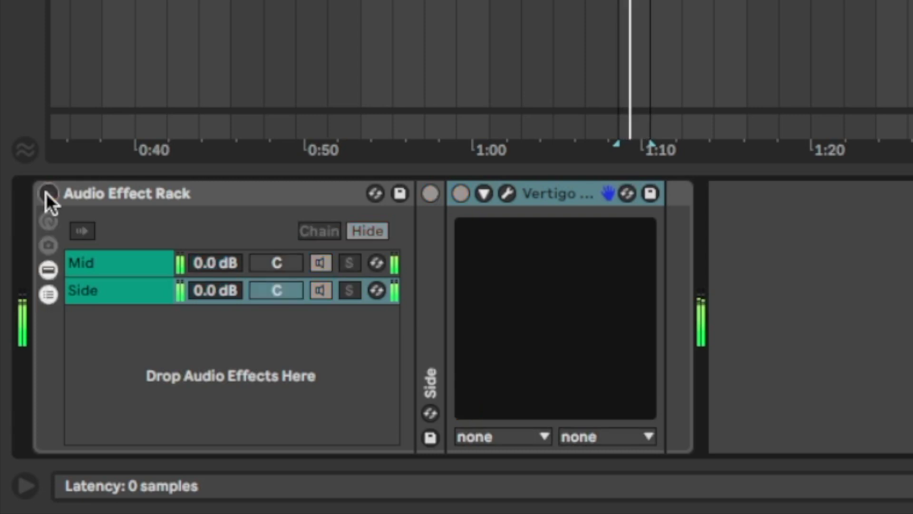
left_click(47, 193)
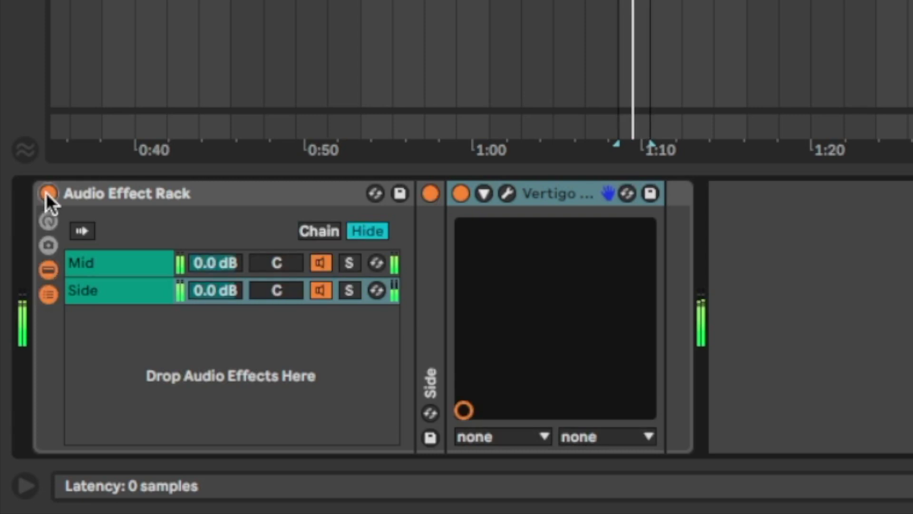
left_click(47, 193)
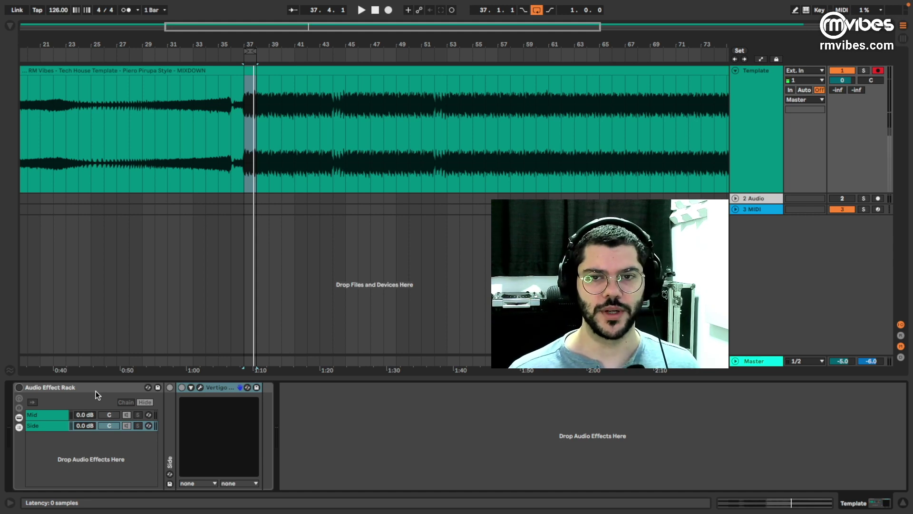
left_click(59, 385)
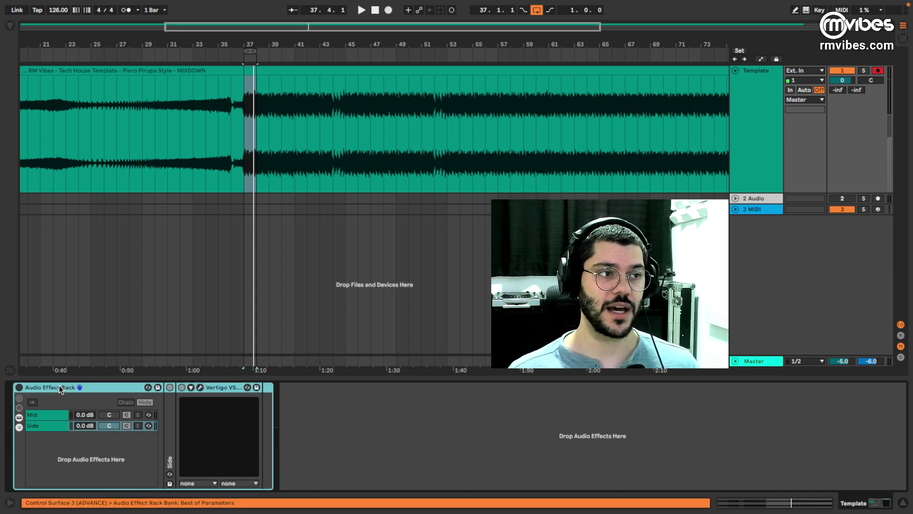